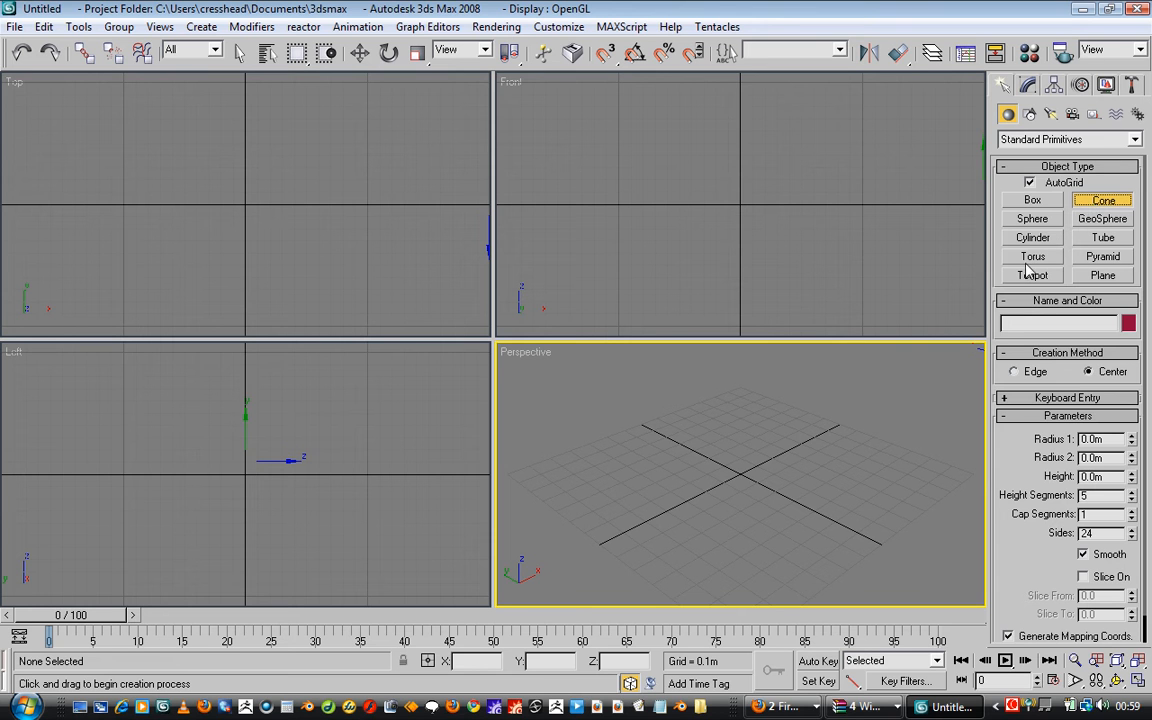
- Create a box about 0.319 m long, 0.38 m wide and 0.537 m high in the Perspective view, and maximise that view
{"action": "left_click", "coordinate": [1033, 275]}
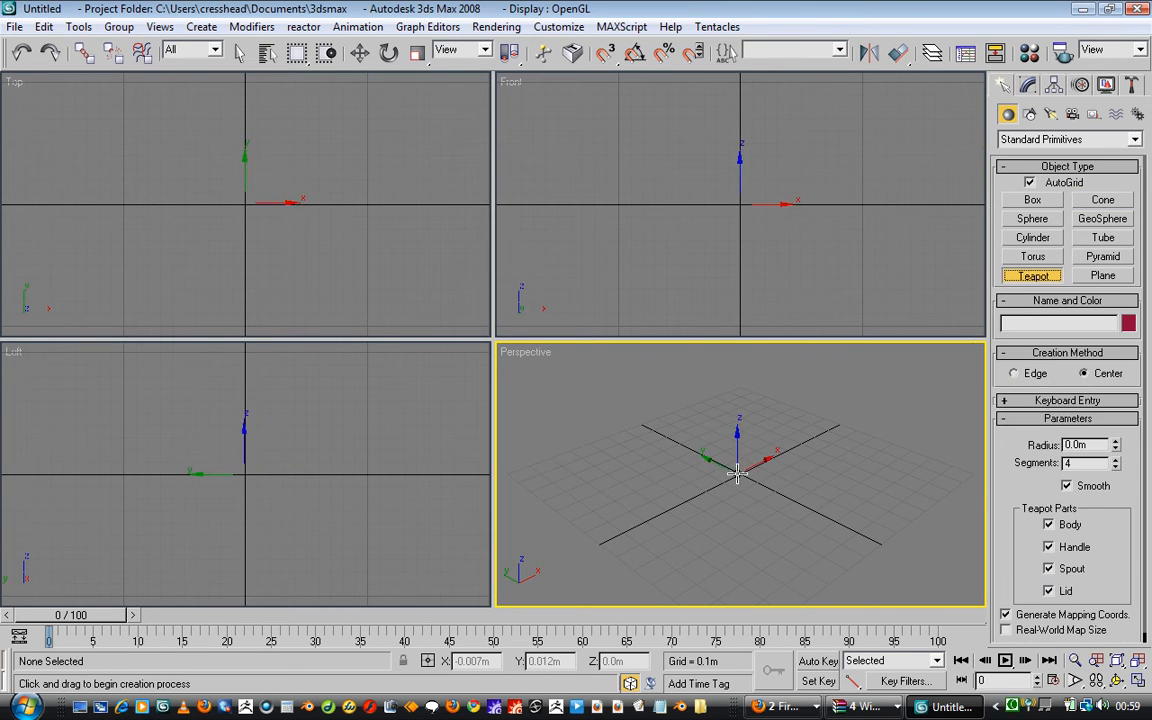
{"action": "left_click", "coordinate": [1022, 206]}
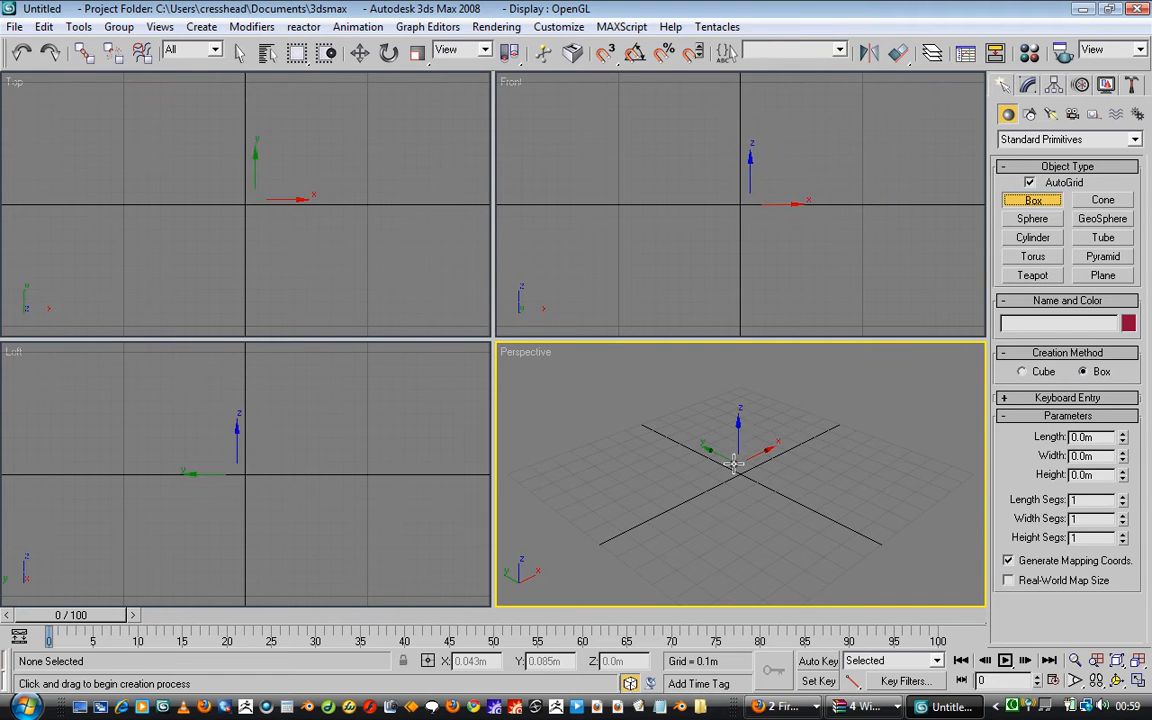
{"action": "left_click_drag", "start_coordinate": [738, 455], "coordinate": [738, 501]}
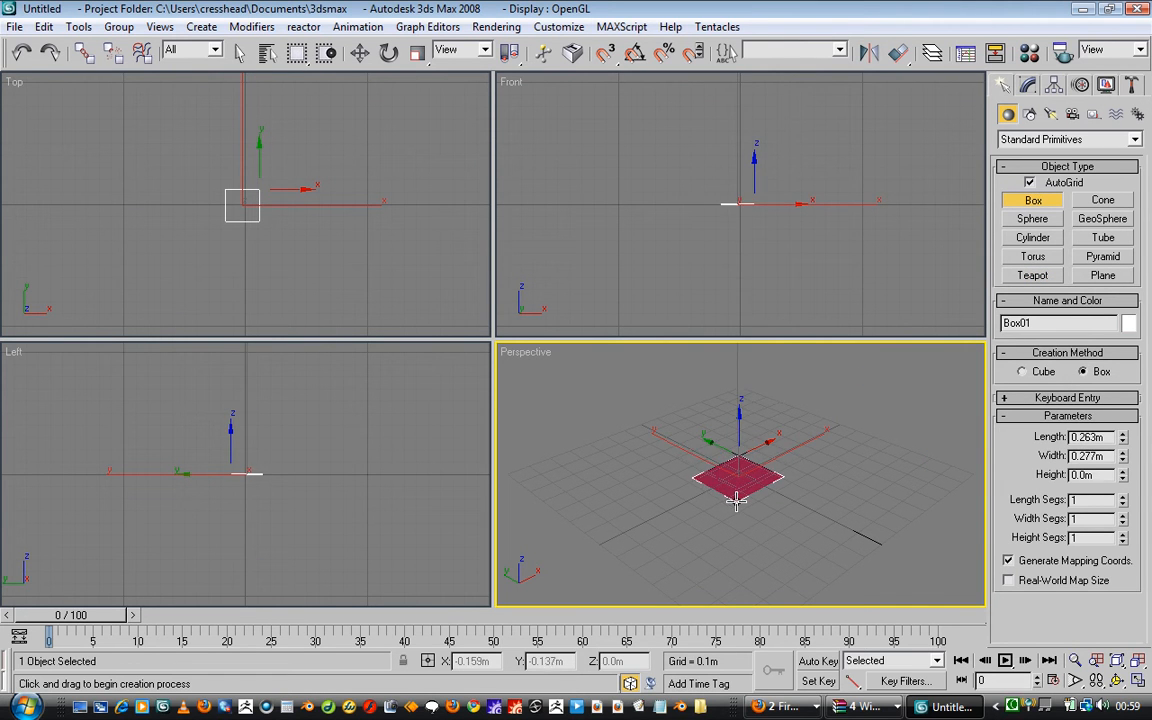
{"action": "right_click", "coordinate": [729, 385]}
{"action": "left_click_drag", "start_coordinate": [740, 458], "coordinate": [729, 512]}
{"action": "left_click", "coordinate": [722, 400]}
{"action": "middle_click_drag", "start_coordinate": [766, 427], "coordinate": [640, 310]}
{"action": "key", "text": "alt+w"}
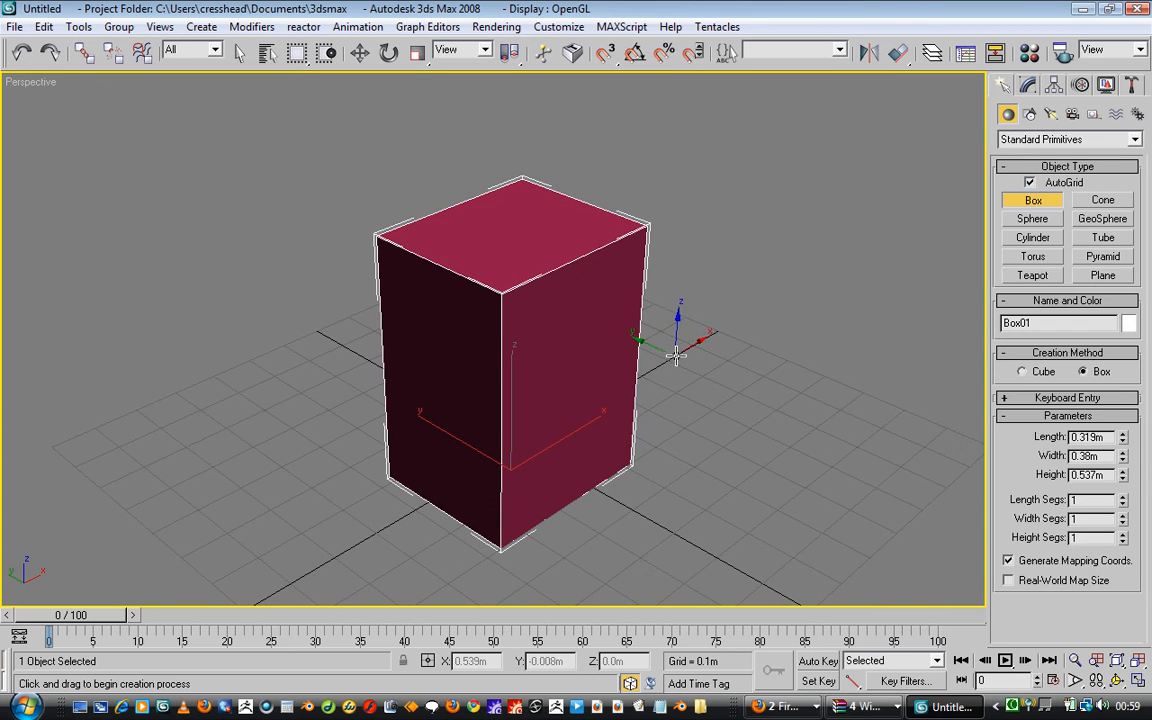
- Stack Taper, Twist and Bend modifiers on the box, in that order
{"action": "left_click", "coordinate": [1030, 87]}
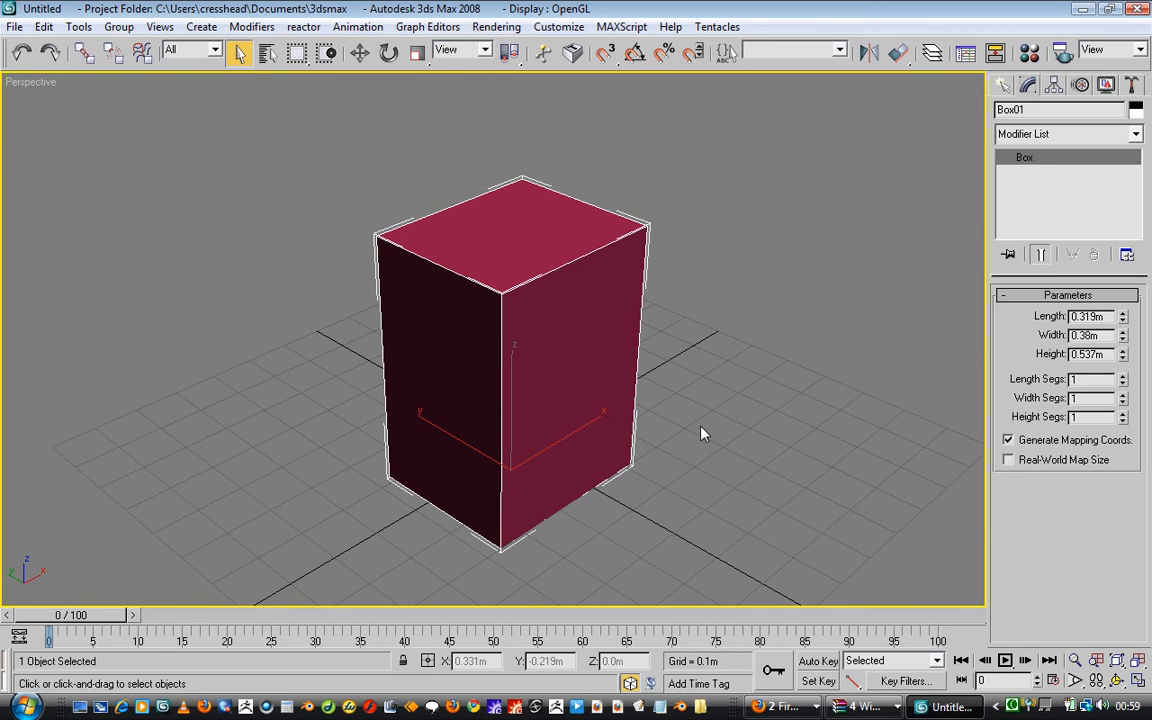
{"action": "left_click", "coordinate": [1043, 134]}
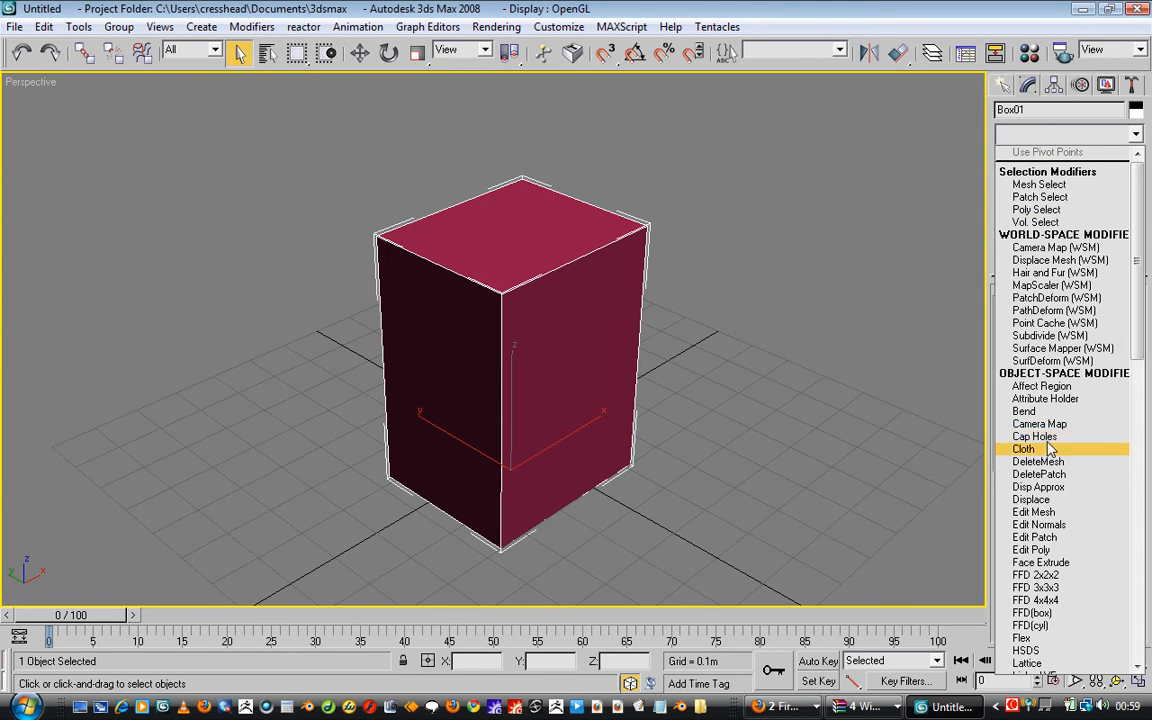
{"action": "key", "text": "t"}
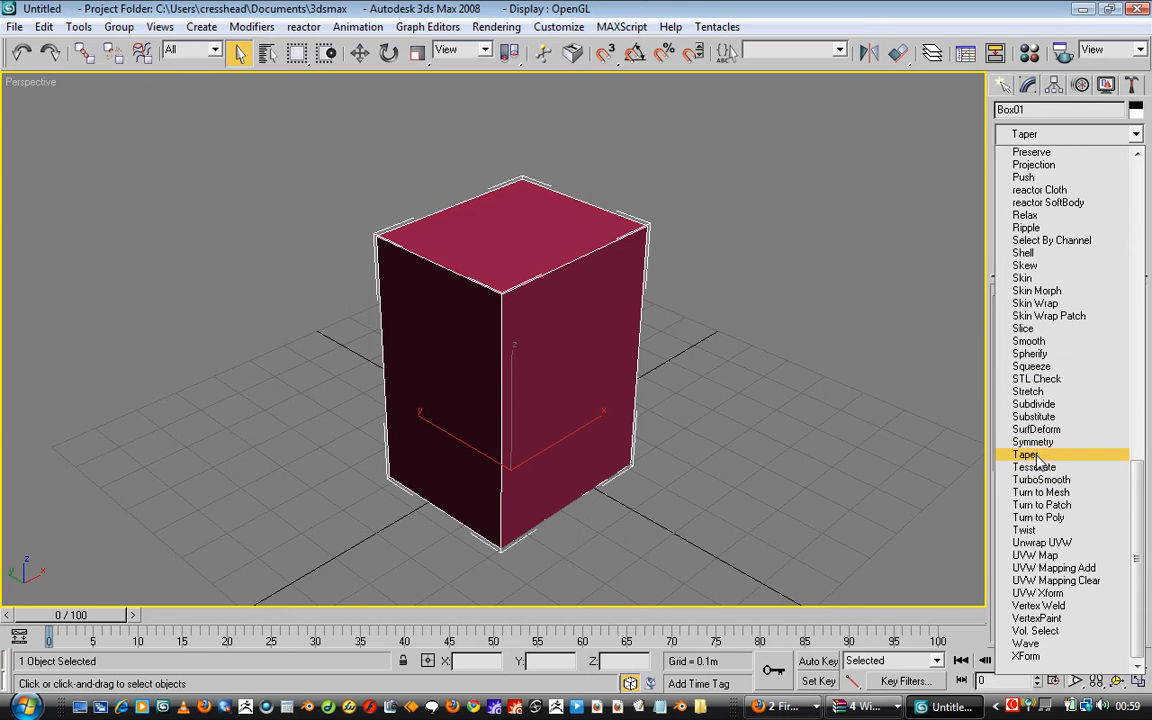
{"action": "left_click", "coordinate": [1030, 455]}
{"action": "left_click", "coordinate": [1040, 134]}
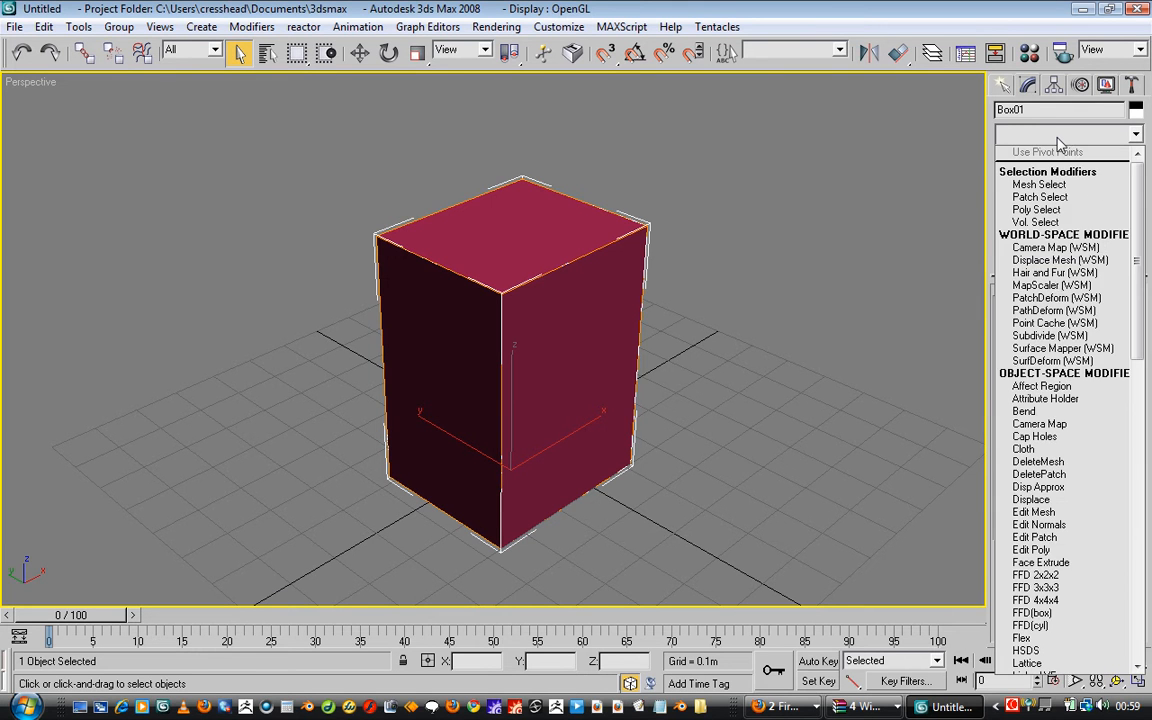
{"action": "key", "text": "t"}
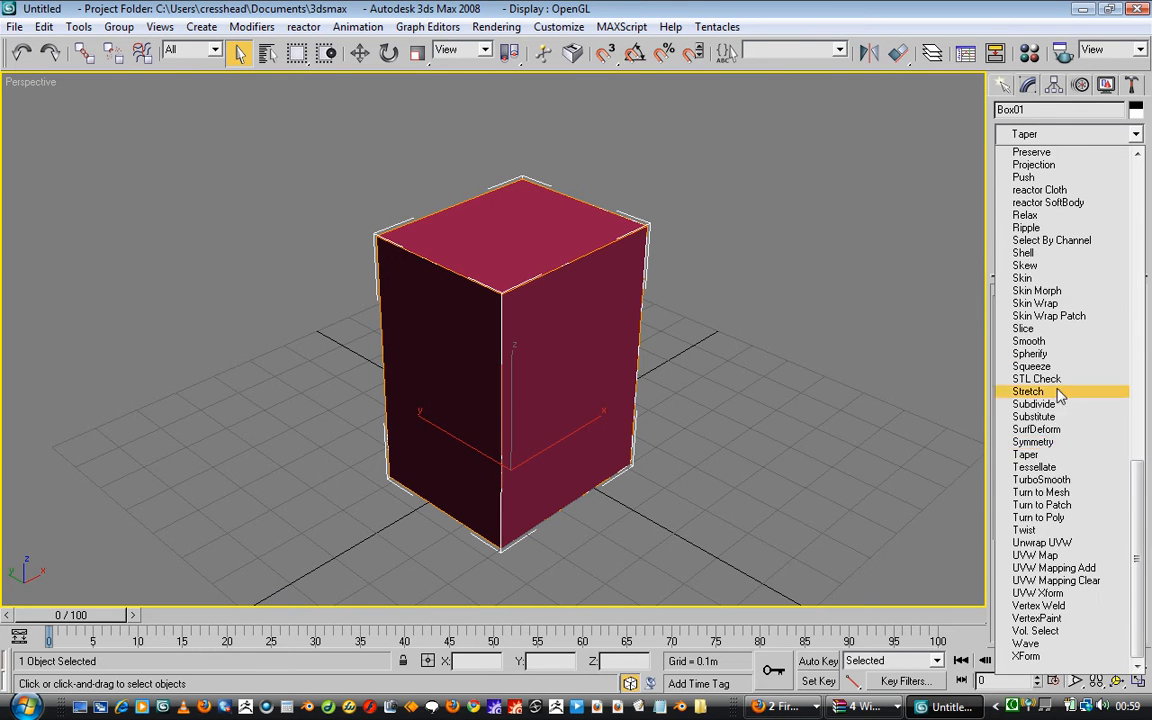
{"action": "left_click", "coordinate": [1030, 530]}
{"action": "left_click", "coordinate": [1058, 134]}
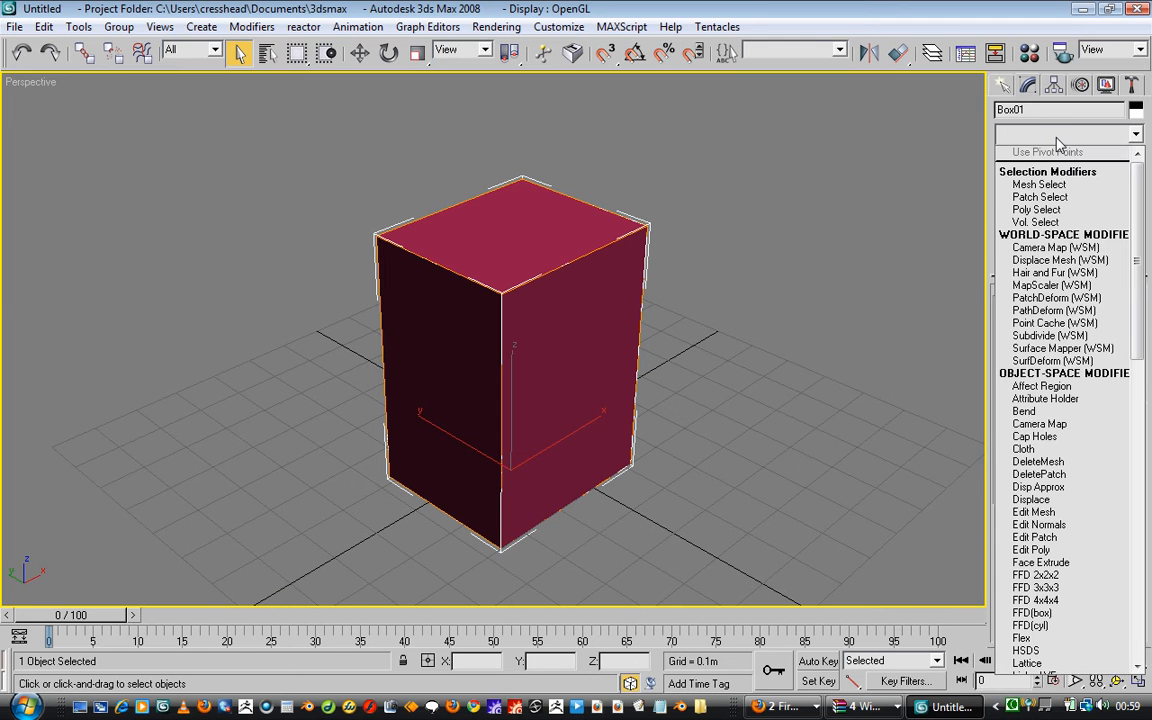
{"action": "key", "text": "b"}
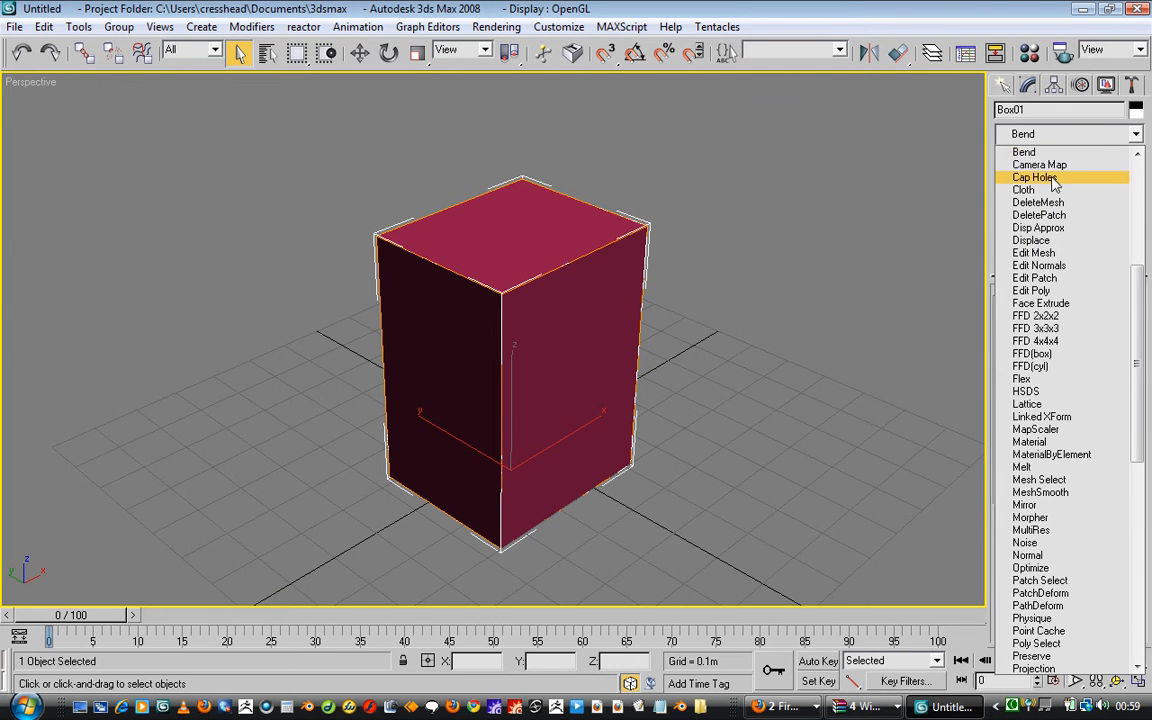
{"action": "left_click", "coordinate": [1042, 154]}
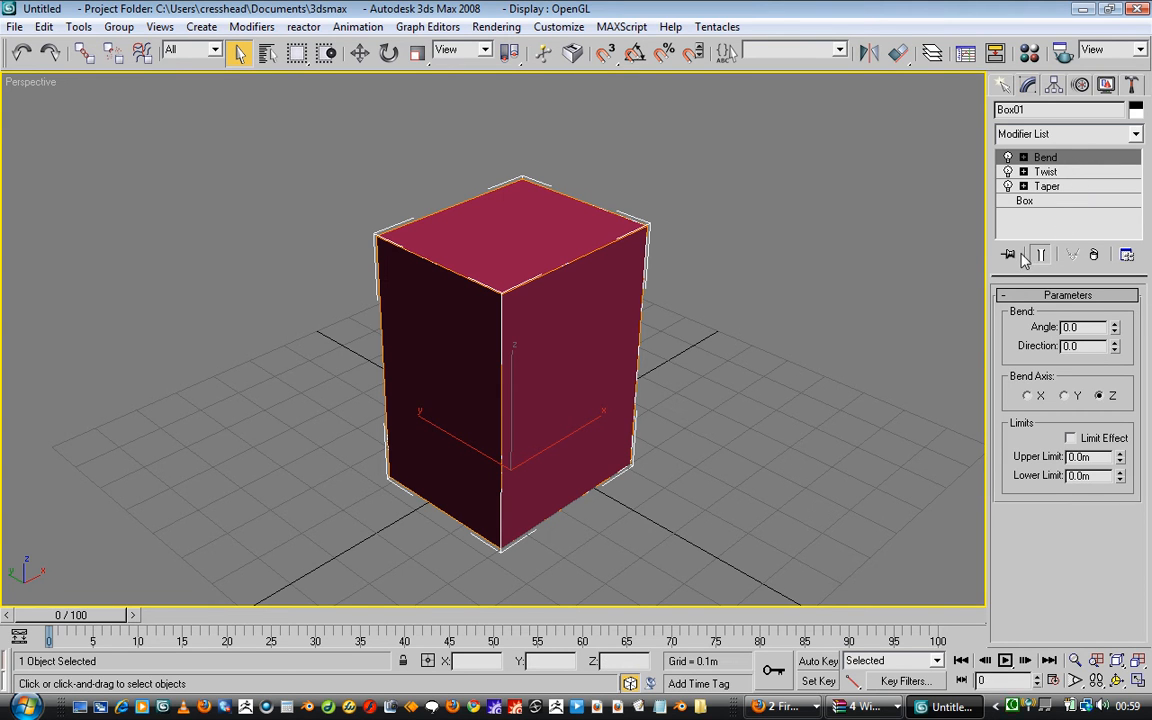
- Enlarge the modifier stack's display area and taper the box inward with an amount of about -0.35
{"action": "left_click_drag", "start_coordinate": [1005, 275], "coordinate": [1010, 333]}
{"action": "left_click", "coordinate": [1055, 187]}
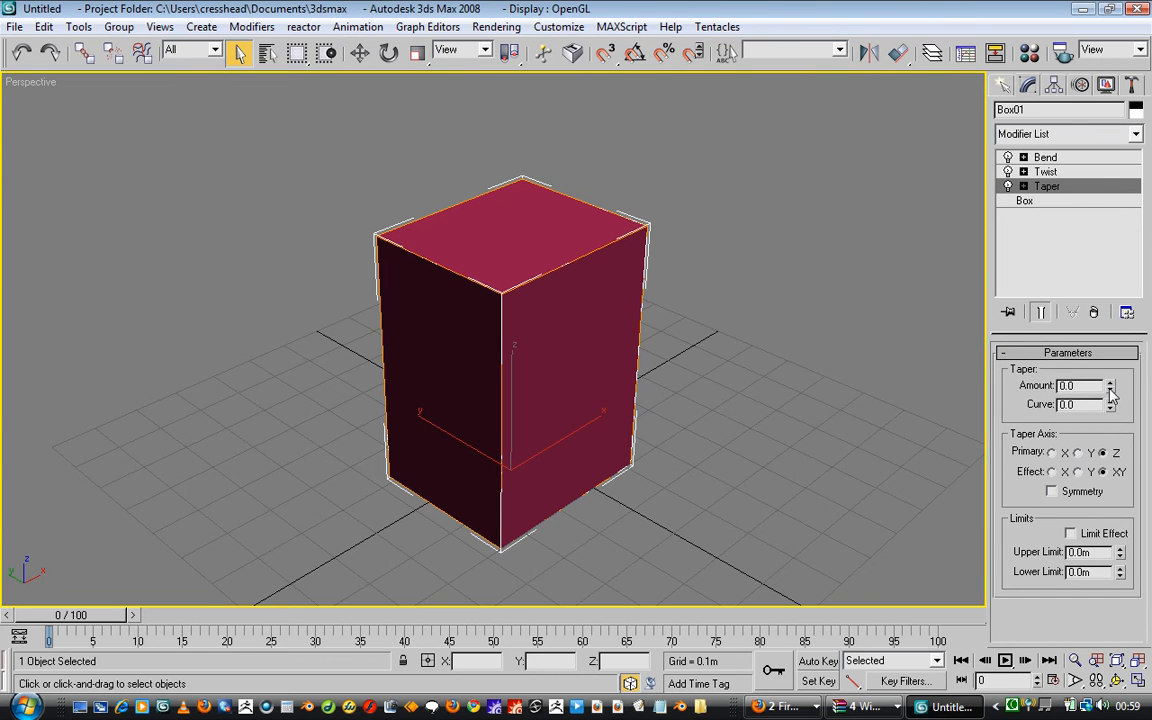
{"action": "left_click_drag", "start_coordinate": [1110, 388], "coordinate": [1097, 293]}
- Set the Twist angle to about 98.5 and the Bend angle to about 68, both on the Z axis
{"action": "left_click", "coordinate": [1082, 171]}
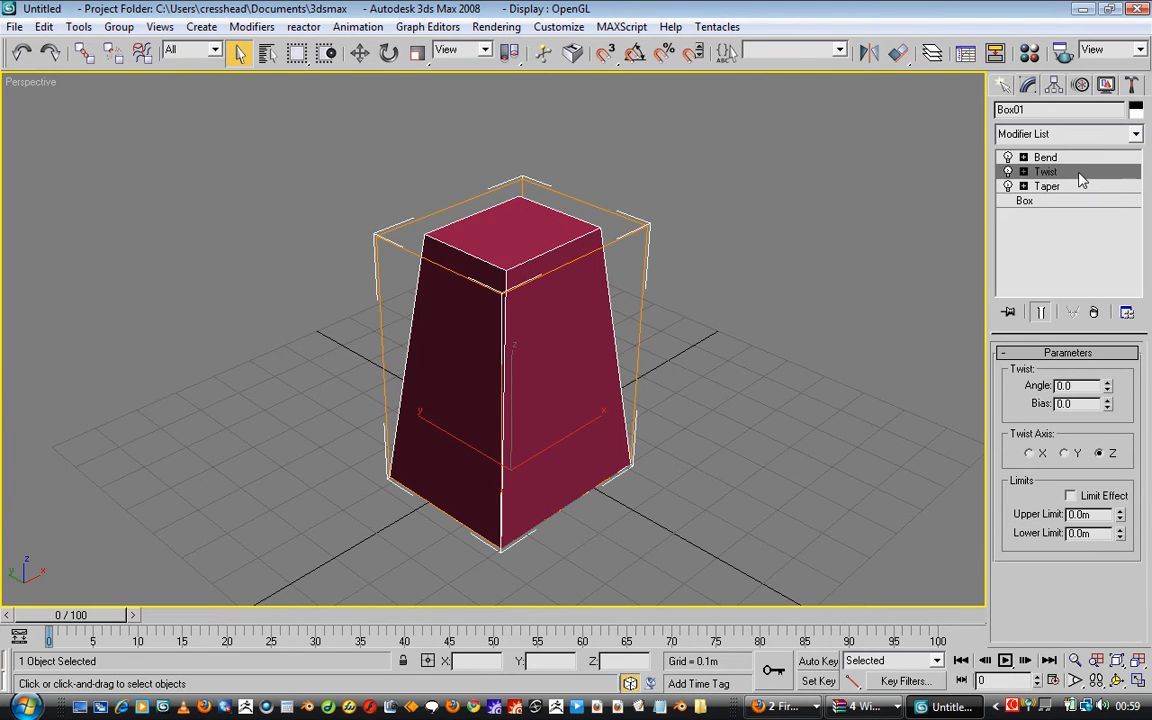
{"action": "left_click_drag", "start_coordinate": [1107, 386], "coordinate": [1092, 157]}
{"action": "left_click", "coordinate": [1082, 159]}
{"action": "left_click_drag", "start_coordinate": [1114, 383], "coordinate": [988, 230]}
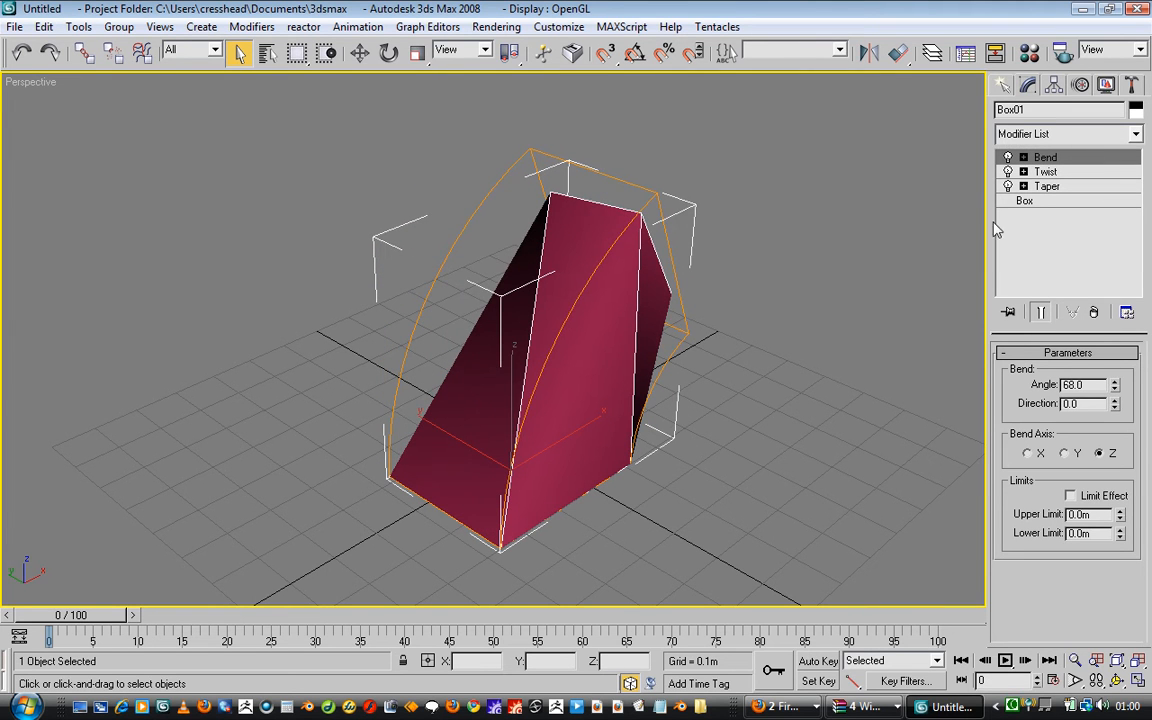
- Give the base box 3 length, 3 width and 7 height segments, and resize it to 0.147 m long, 0.183 m wide and 0.704 m high
{"action": "left_click", "coordinate": [1062, 204]}
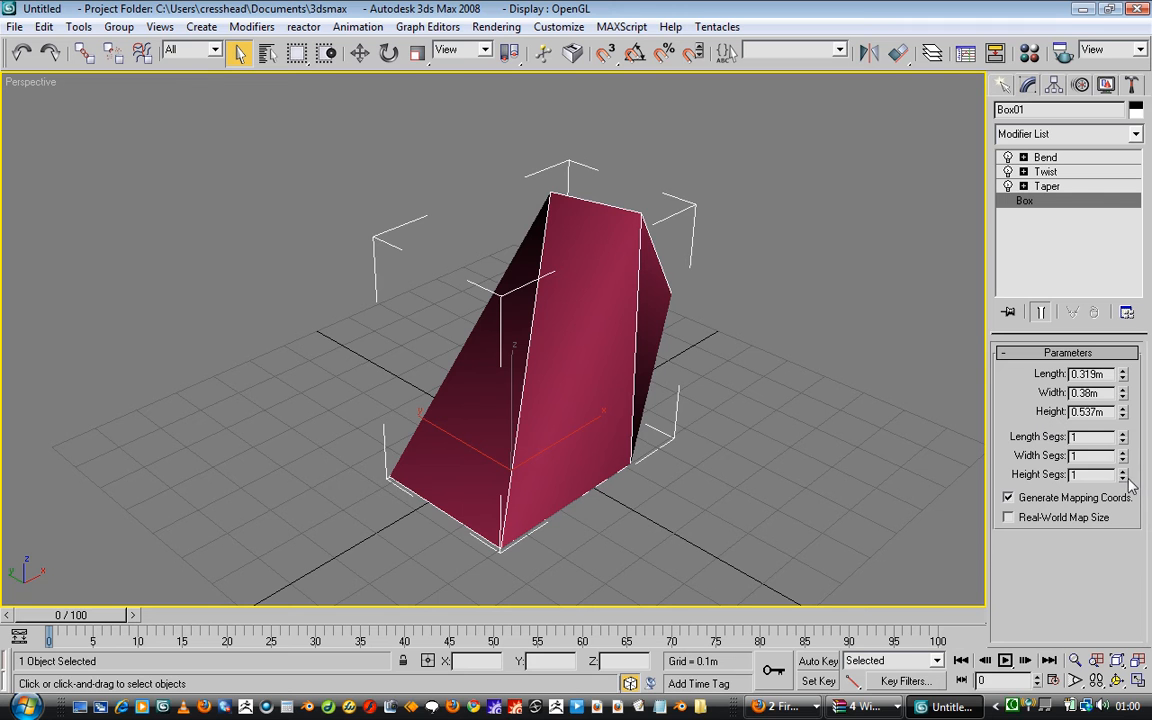
{"action": "left_click_drag", "start_coordinate": [1123, 471], "coordinate": [1123, 471]}
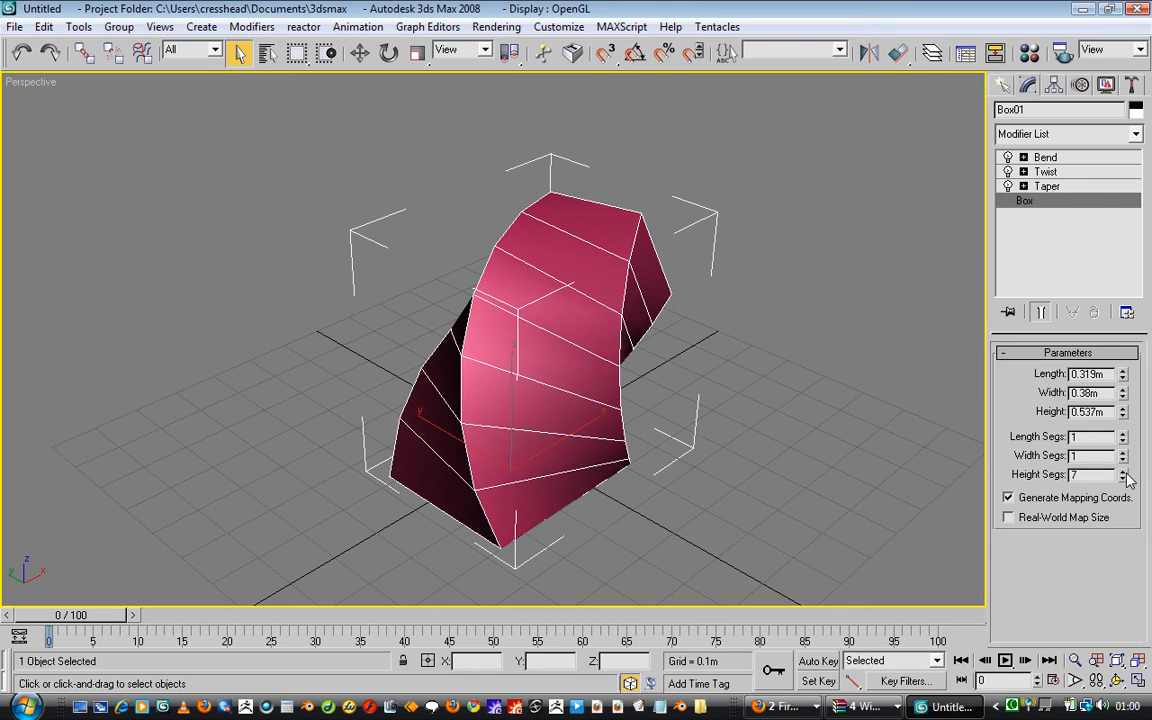
{"action": "left_click", "coordinate": [1123, 452]}
{"action": "left_click", "coordinate": [1123, 452]}
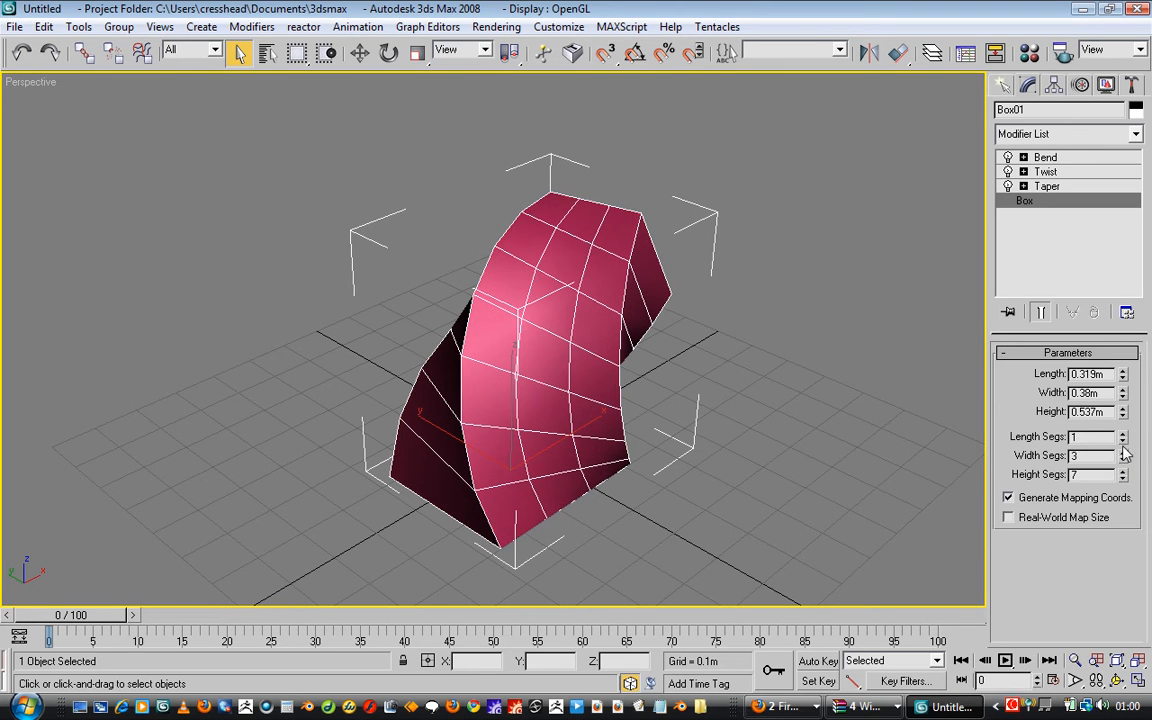
{"action": "left_click", "coordinate": [1123, 438]}
{"action": "left_click", "coordinate": [1123, 438]}
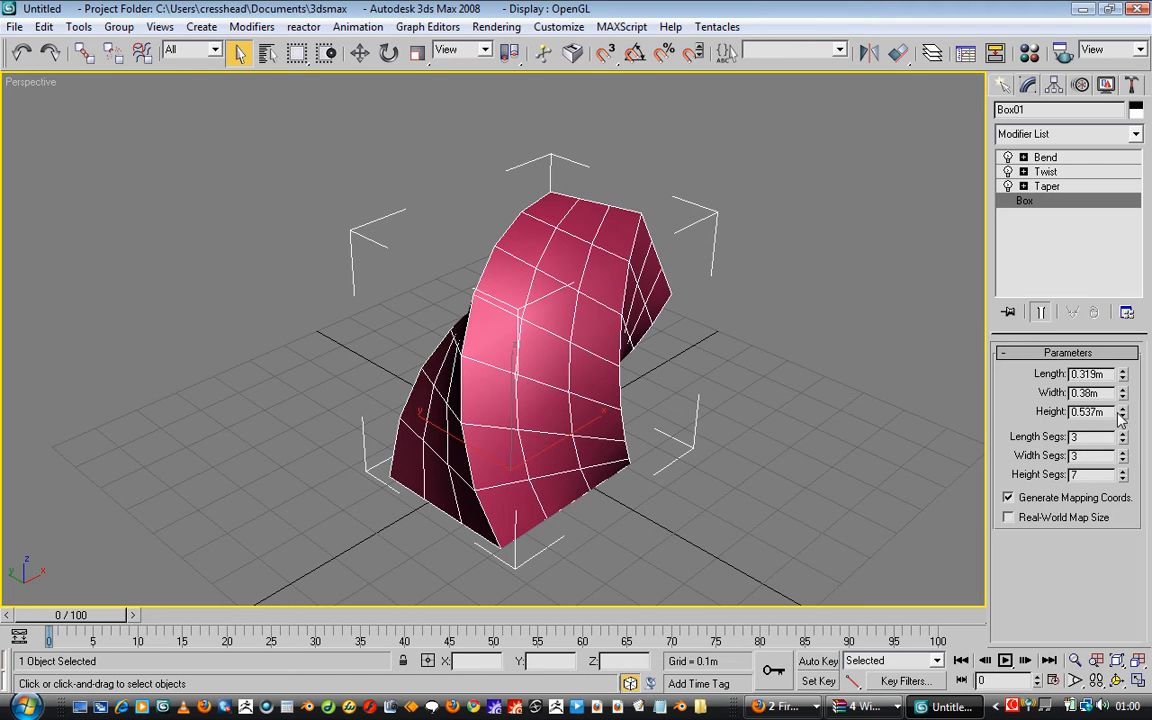
{"action": "mouse_move", "coordinate": [1121, 399]}
{"action": "left_mouse_down"}
{"action": "mouse_move", "coordinate": [1133, 390]}
{"action": "mouse_move", "coordinate": [1119, 436]}
{"action": "mouse_move", "coordinate": [1123, 385]}
{"action": "mouse_move", "coordinate": [1123, 405]}
{"action": "left_mouse_up"}
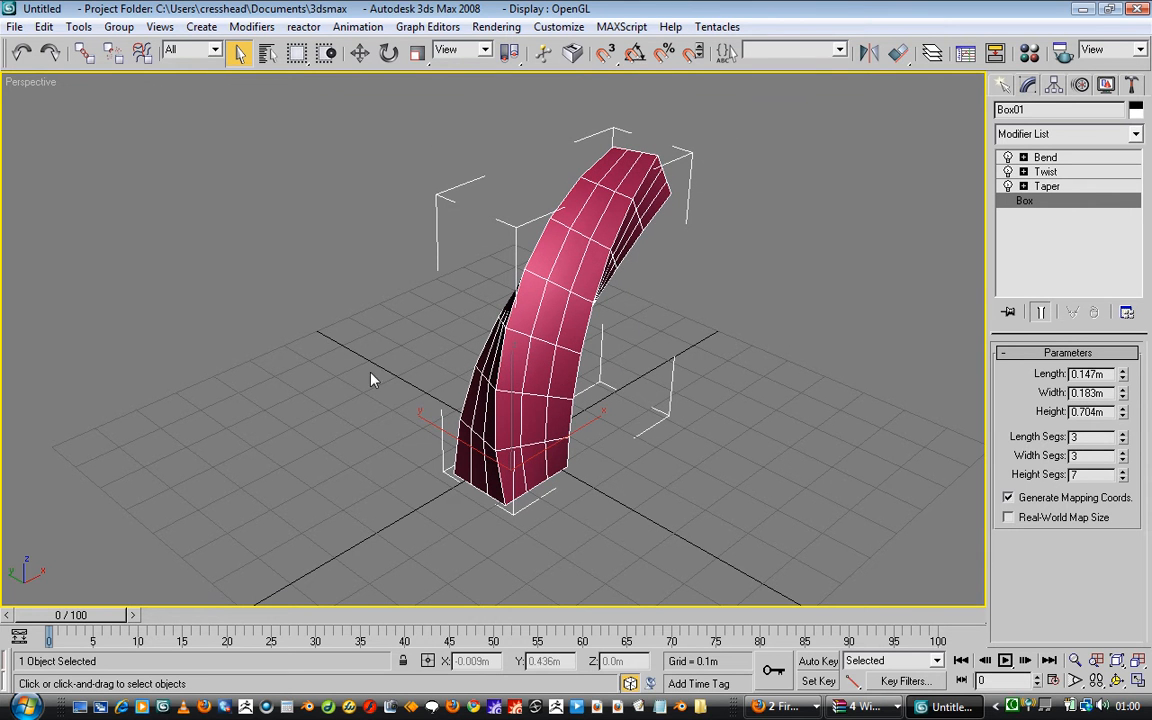
- Compare the unmodified base box with the deformed shape by turning the end-result display off and on again
{"action": "middle_click_drag", "start_coordinate": [717, 375], "coordinate": [614, 362], "text": "alt"}
{"action": "left_click", "coordinate": [1076, 661]}
{"action": "left_click_drag", "start_coordinate": [649, 519], "coordinate": [558, 496]}
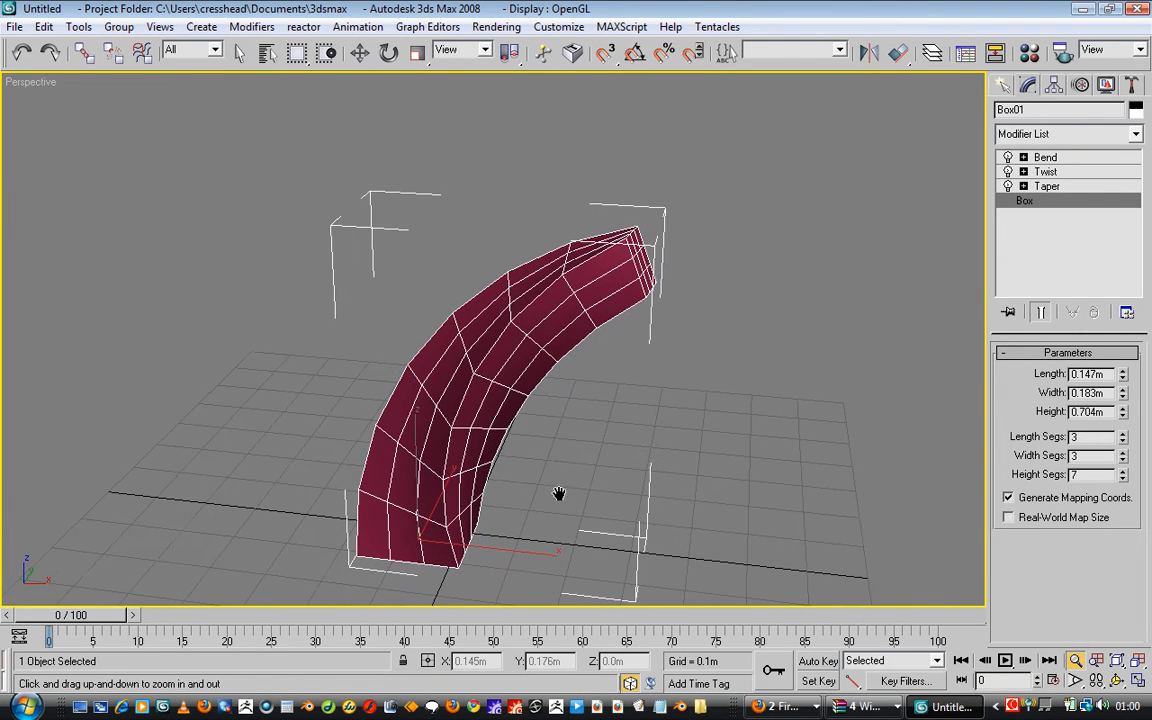
{"action": "left_click", "coordinate": [1040, 313]}
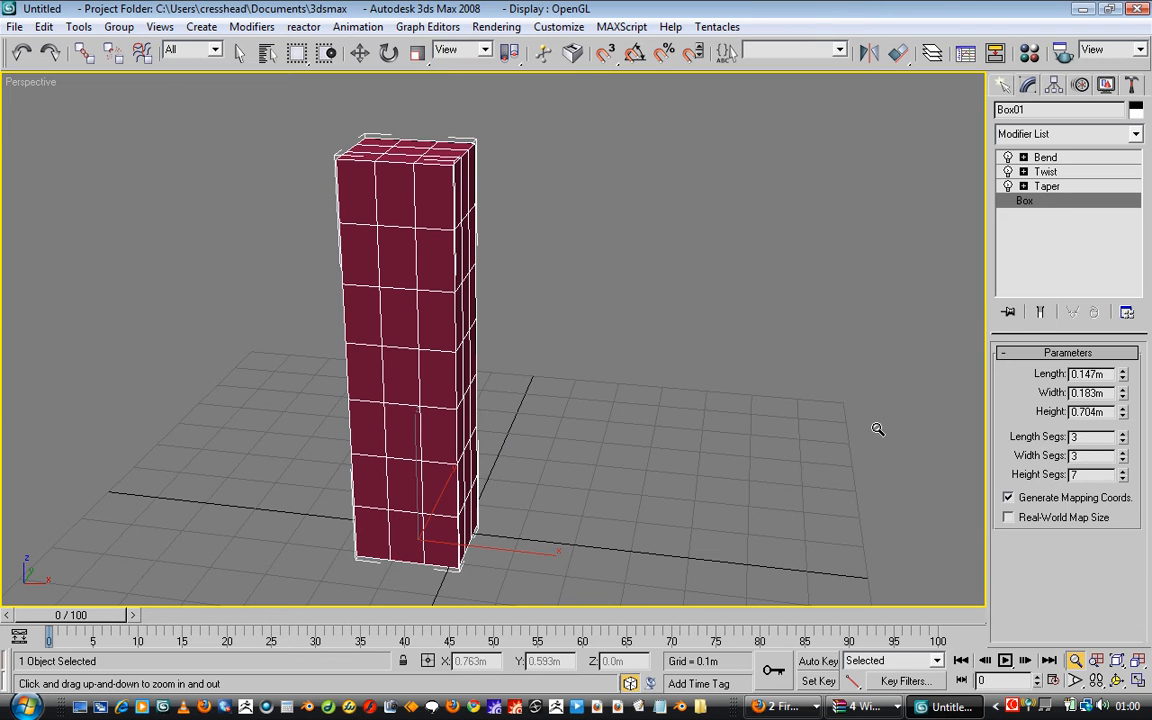
{"action": "middle_click_drag", "start_coordinate": [473, 334], "coordinate": [530, 334]}
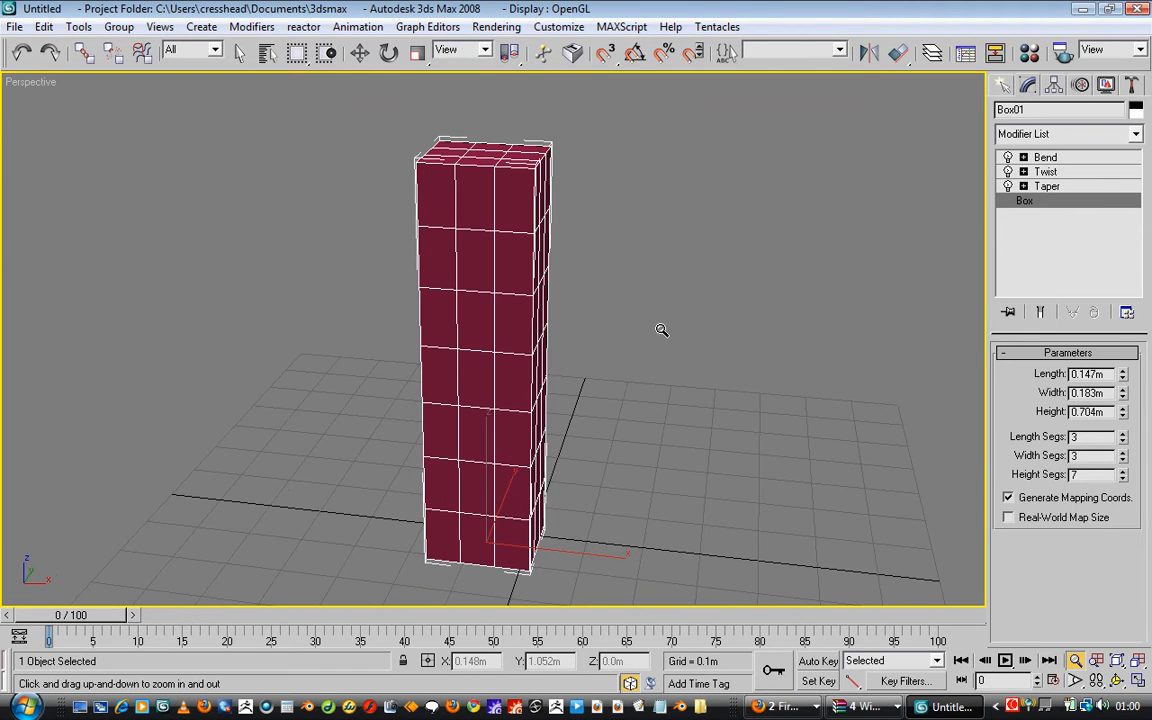
{"action": "left_click", "coordinate": [1041, 313]}
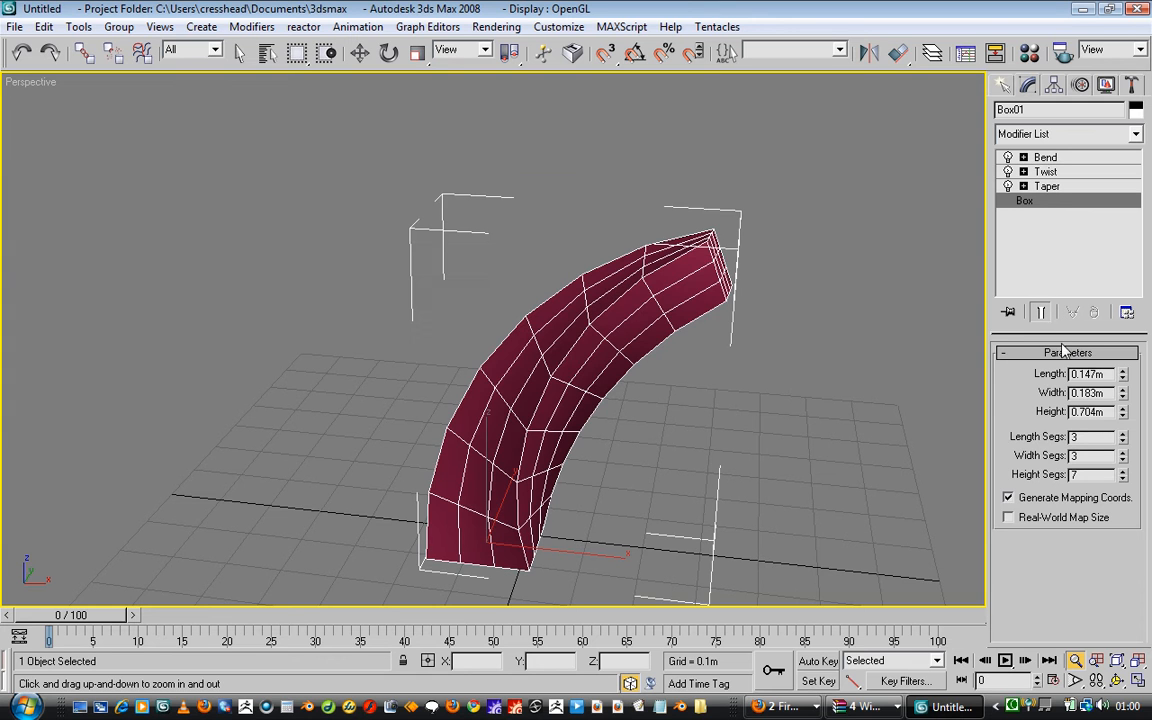
- Disable and re-enable the Taper, Twist and Bend modifiers twice to compare their effects on the box
{"action": "left_click", "coordinate": [1008, 186]}
{"action": "left_click", "coordinate": [1008, 171]}
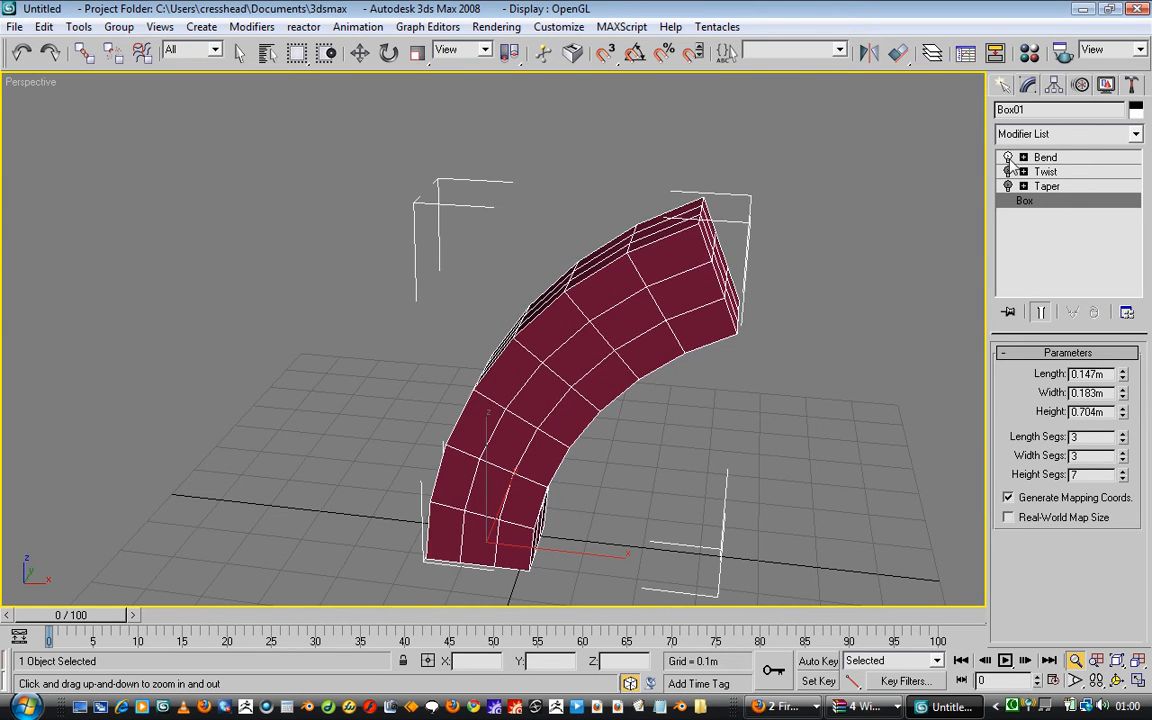
{"action": "left_click", "coordinate": [1008, 157]}
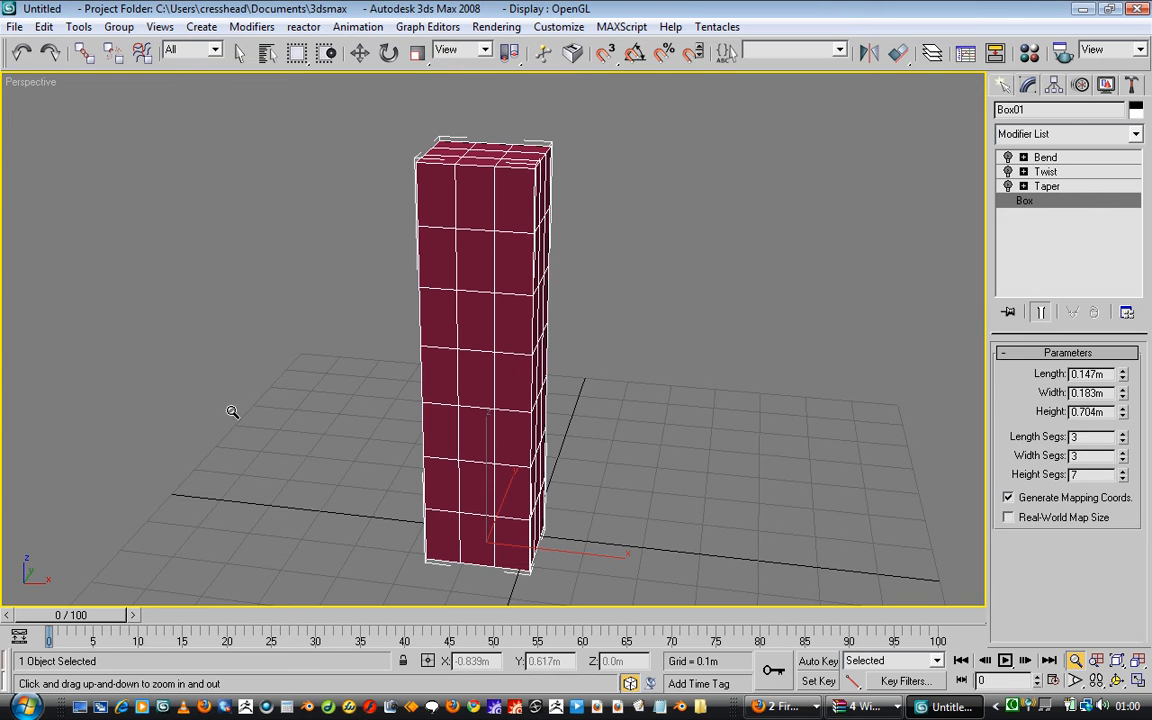
{"action": "left_click", "coordinate": [1008, 186]}
{"action": "left_click", "coordinate": [1008, 171]}
{"action": "left_click", "coordinate": [1008, 157]}
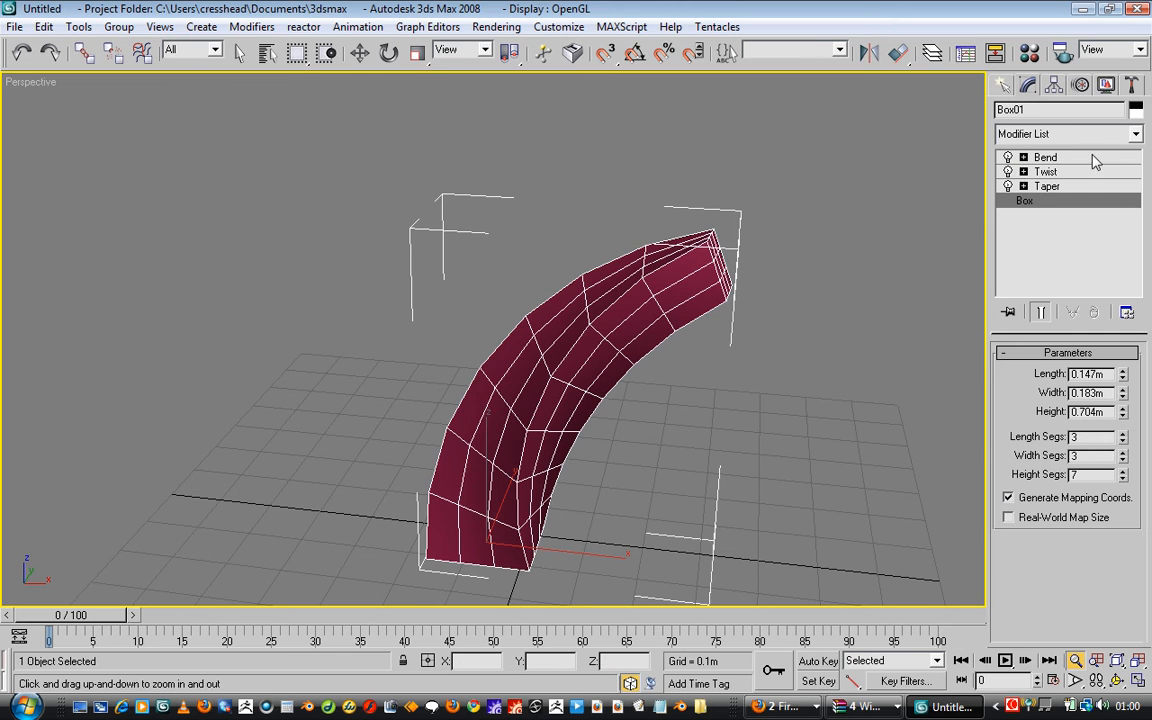
{"action": "left_click", "coordinate": [1008, 158]}
{"action": "left_click", "coordinate": [1008, 172]}
{"action": "left_click", "coordinate": [1008, 186]}
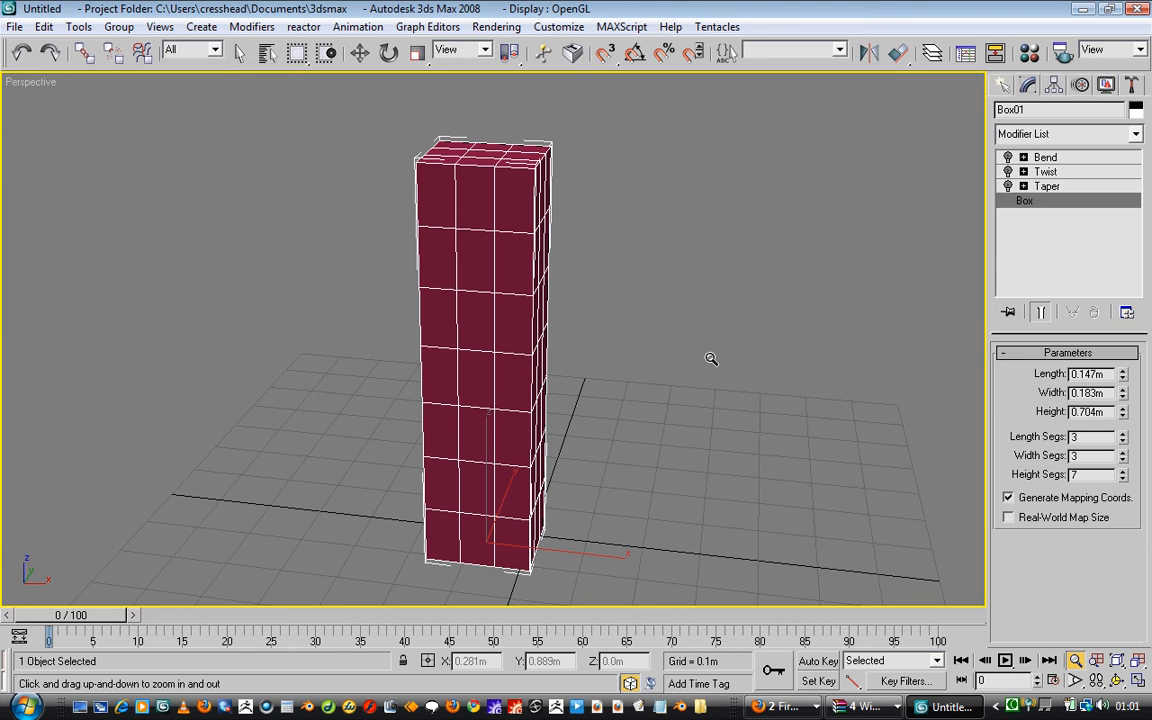
{"action": "left_click", "coordinate": [1008, 186]}
{"action": "left_click", "coordinate": [1008, 172]}
{"action": "left_click", "coordinate": [1008, 158]}
- Examine the box at base level and at the Taper level without the end result, and turn the end-result display back on
{"action": "left_click", "coordinate": [1041, 313]}
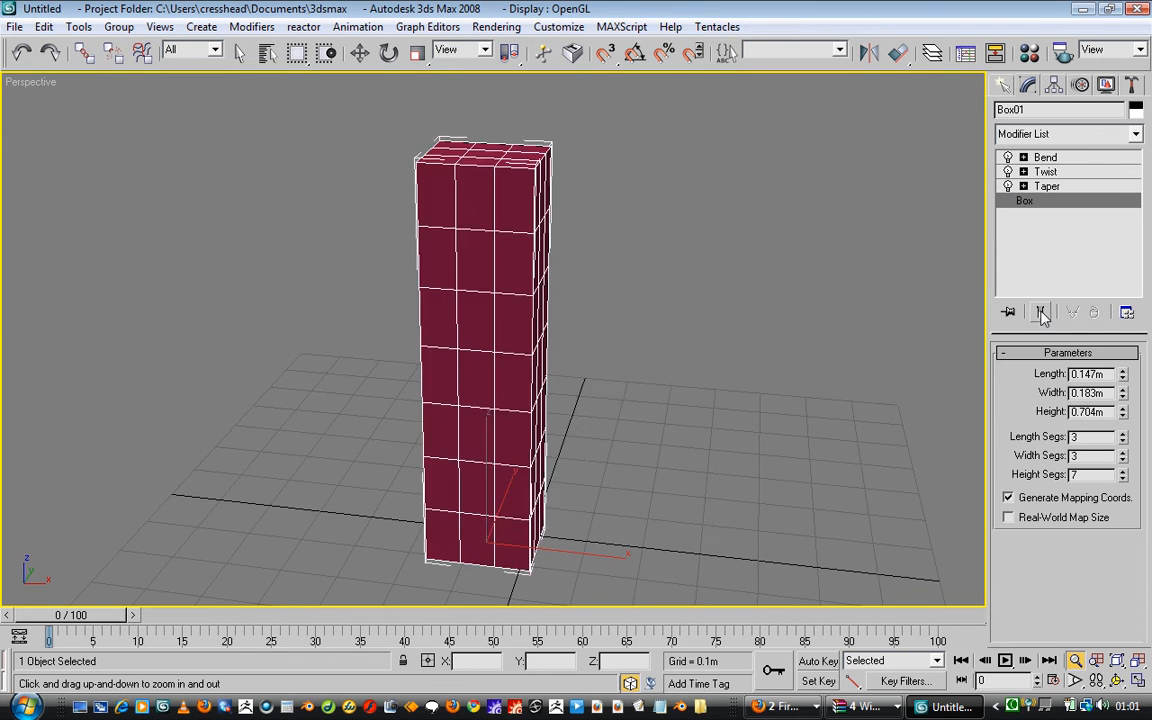
{"action": "left_click", "coordinate": [1062, 187]}
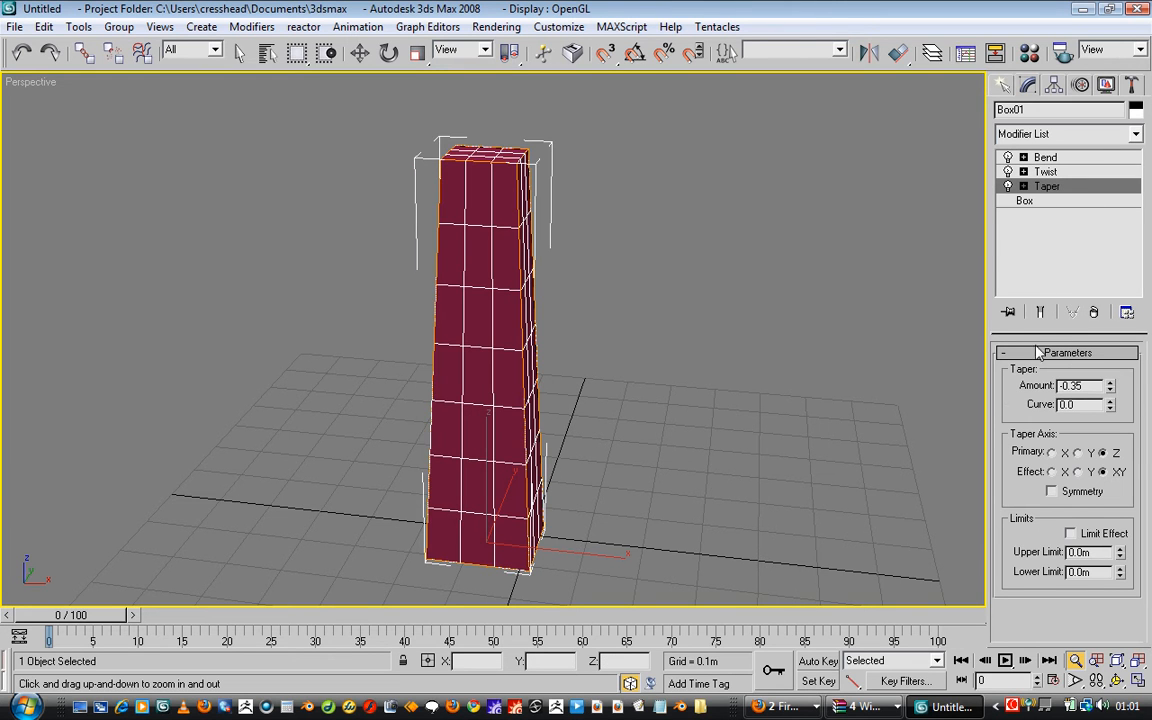
{"action": "left_click", "coordinate": [1040, 313]}
{"action": "left_click", "coordinate": [1040, 313]}
{"action": "left_click", "coordinate": [1040, 313]}
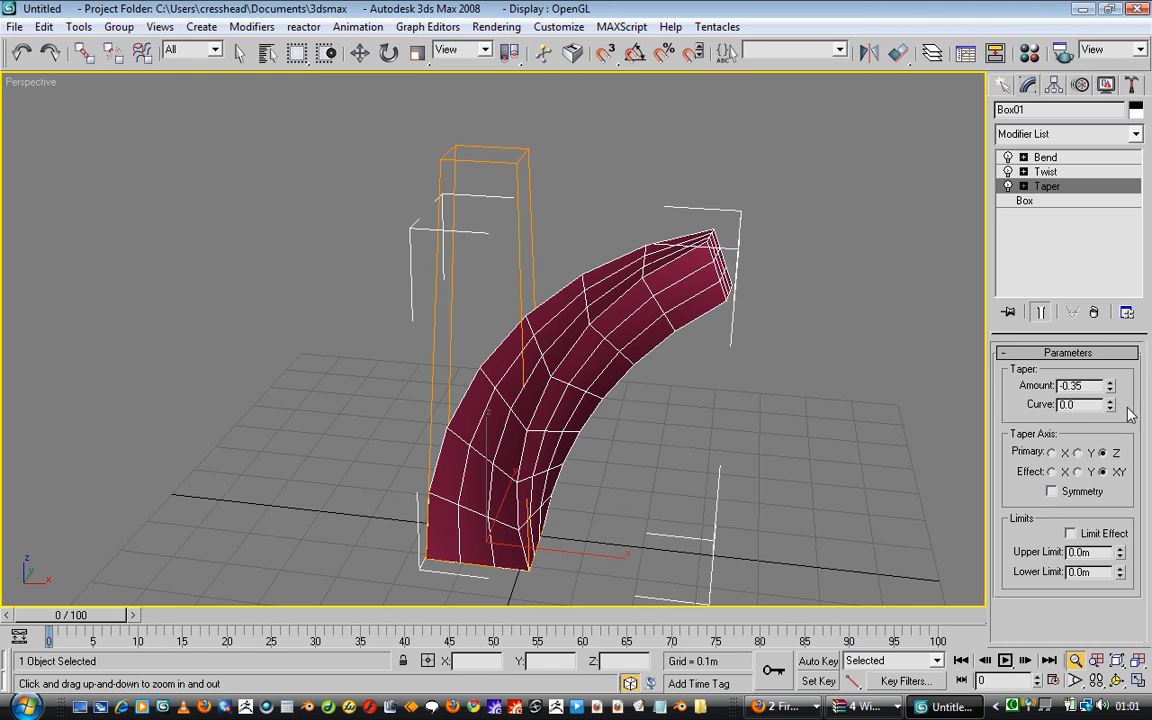
- Give the Taper an inward curve that pinches the middle of the shape, and set the base box's height segments to 16
{"action": "left_click_drag", "start_coordinate": [1112, 404], "coordinate": [1107, 626]}
{"action": "left_click", "coordinate": [1043, 204]}
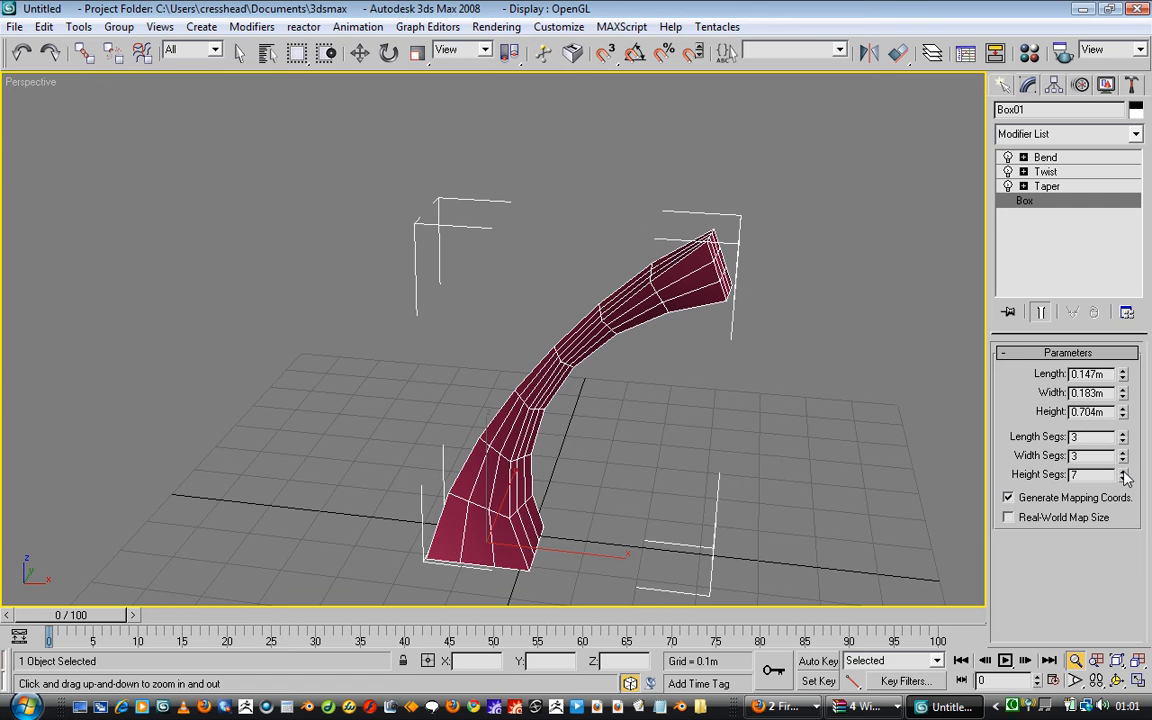
{"action": "left_click_drag", "start_coordinate": [1124, 477], "coordinate": [1124, 477]}
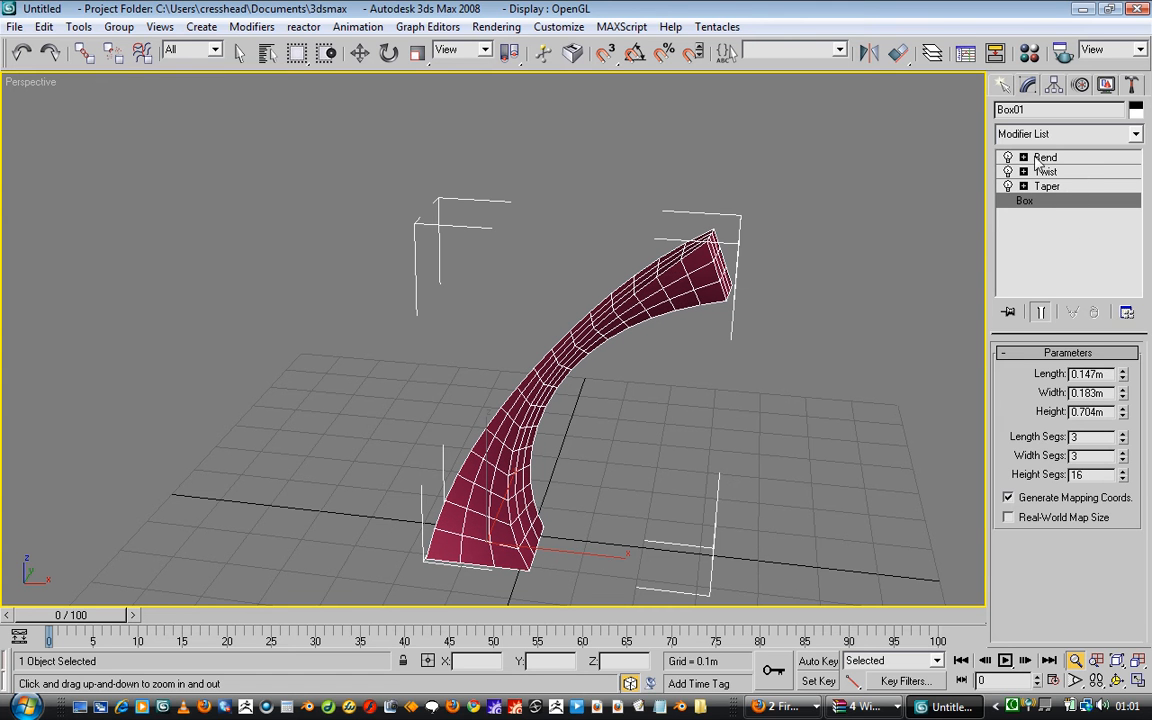
- Review the settings and gizmos of the Taper, Twist and Bend modifiers one after another
{"action": "left_click", "coordinate": [1066, 186]}
{"action": "left_click", "coordinate": [1066, 172]}
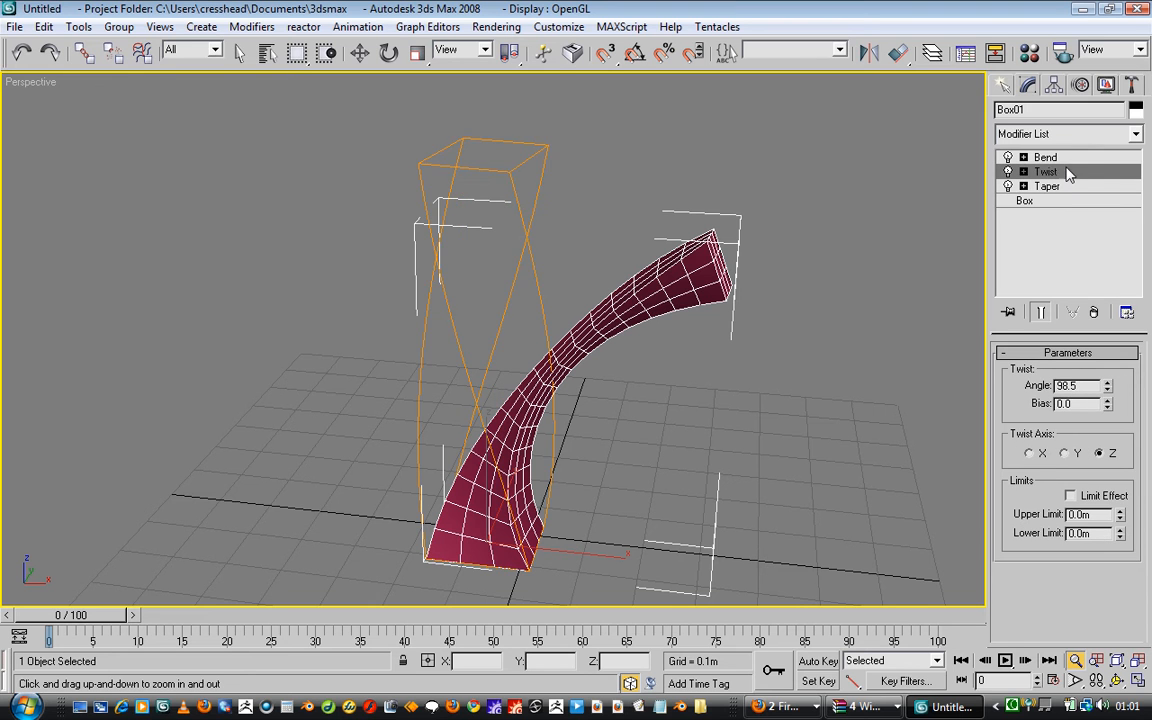
{"action": "left_click", "coordinate": [1066, 160]}
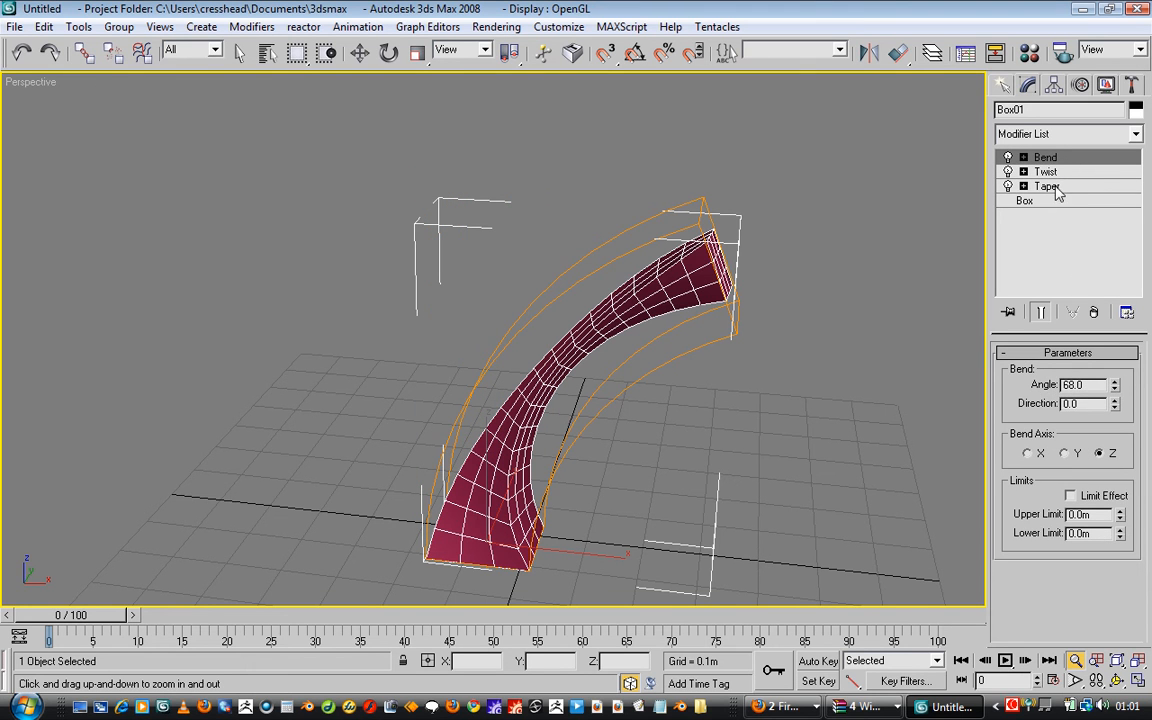
- Turn off the end-result display at the Twist level and set the Twist angle to 228
{"action": "left_click", "coordinate": [1066, 173]}
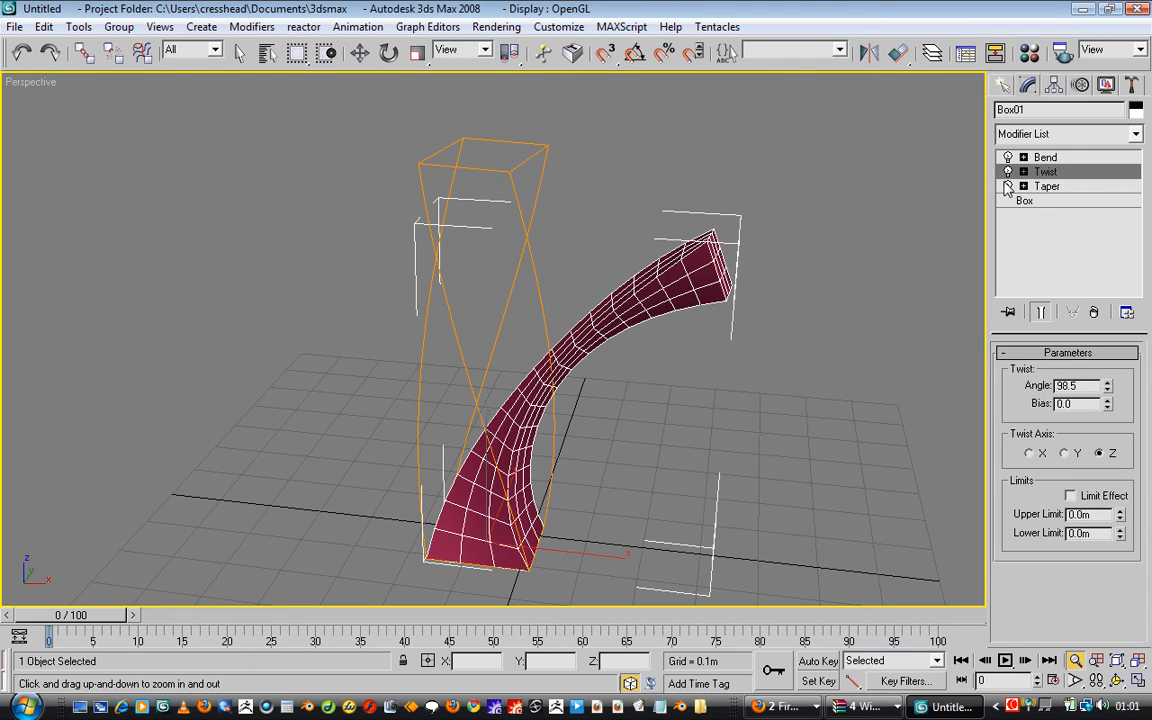
{"action": "left_click", "coordinate": [1041, 313]}
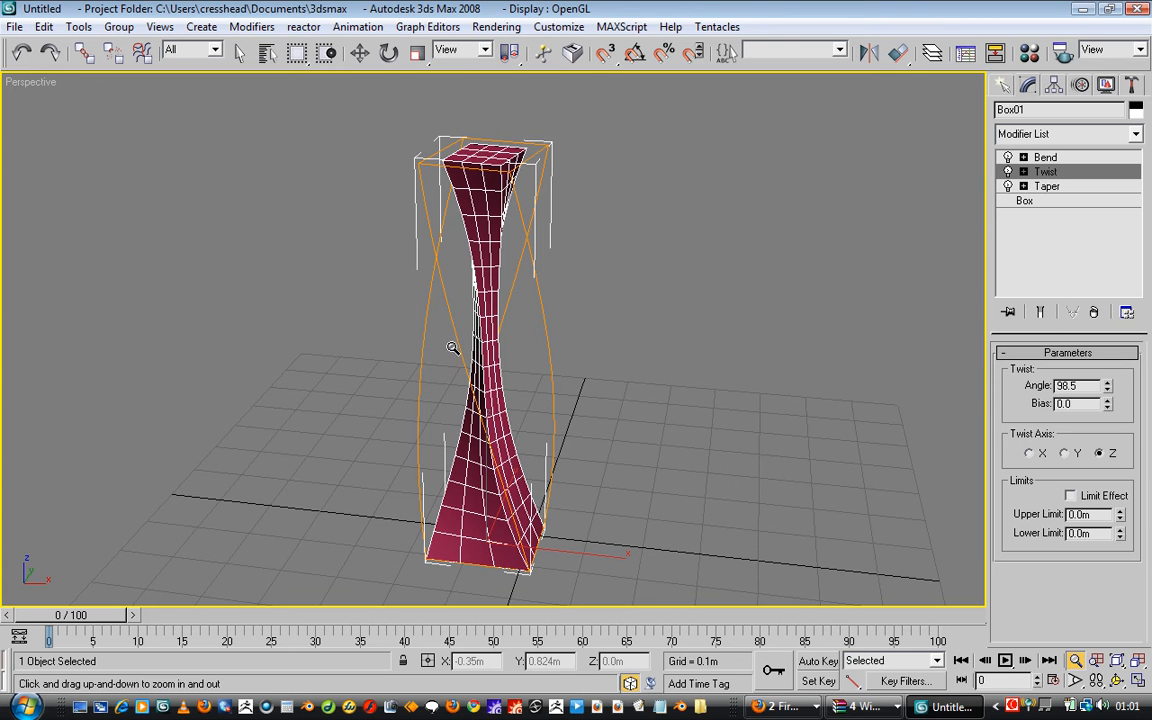
{"action": "left_click_drag", "start_coordinate": [1108, 388], "coordinate": [1068, 170]}
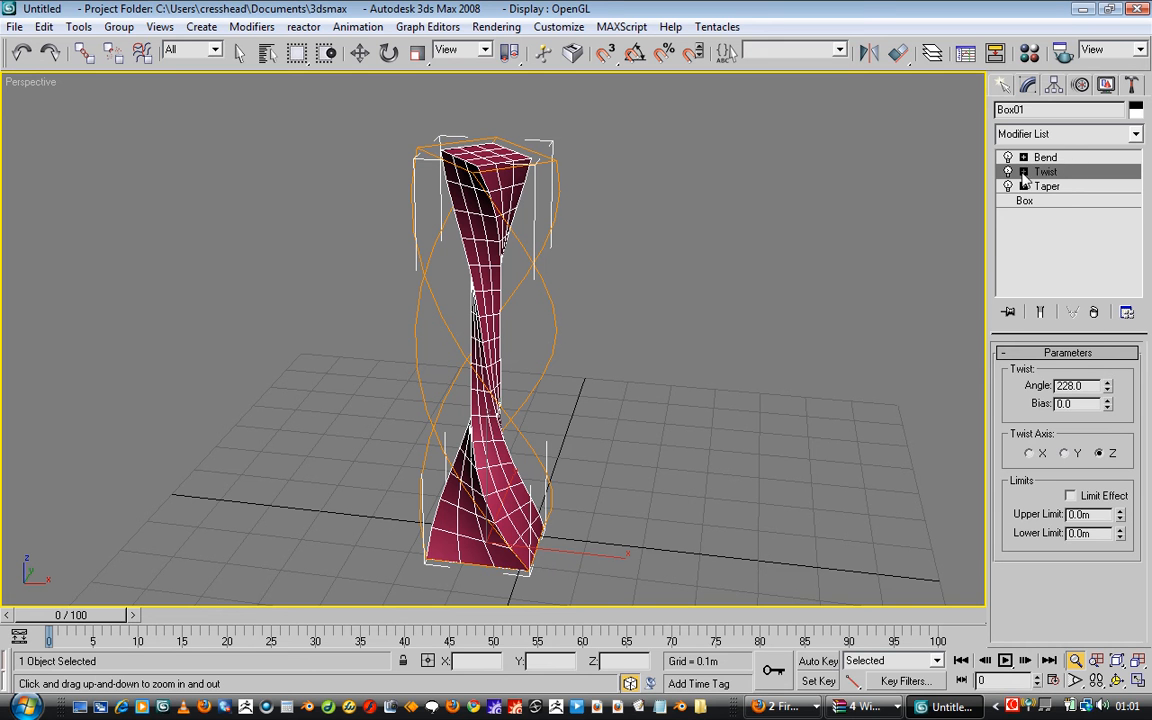
- Try moving the Twist modifier's gizmo along its vertical axis and return it to its starting position
{"action": "left_click", "coordinate": [1023, 172]}
{"action": "left_click", "coordinate": [1058, 187]}
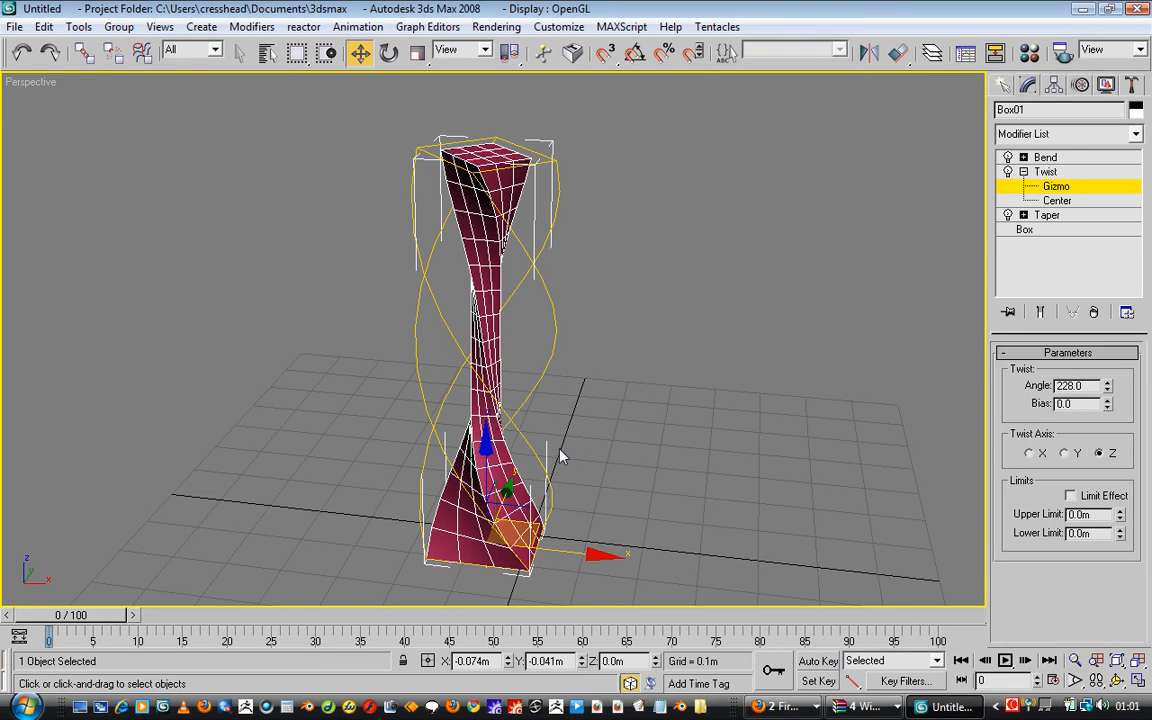
{"action": "left_click_drag", "start_coordinate": [483, 465], "coordinate": [509, 467]}
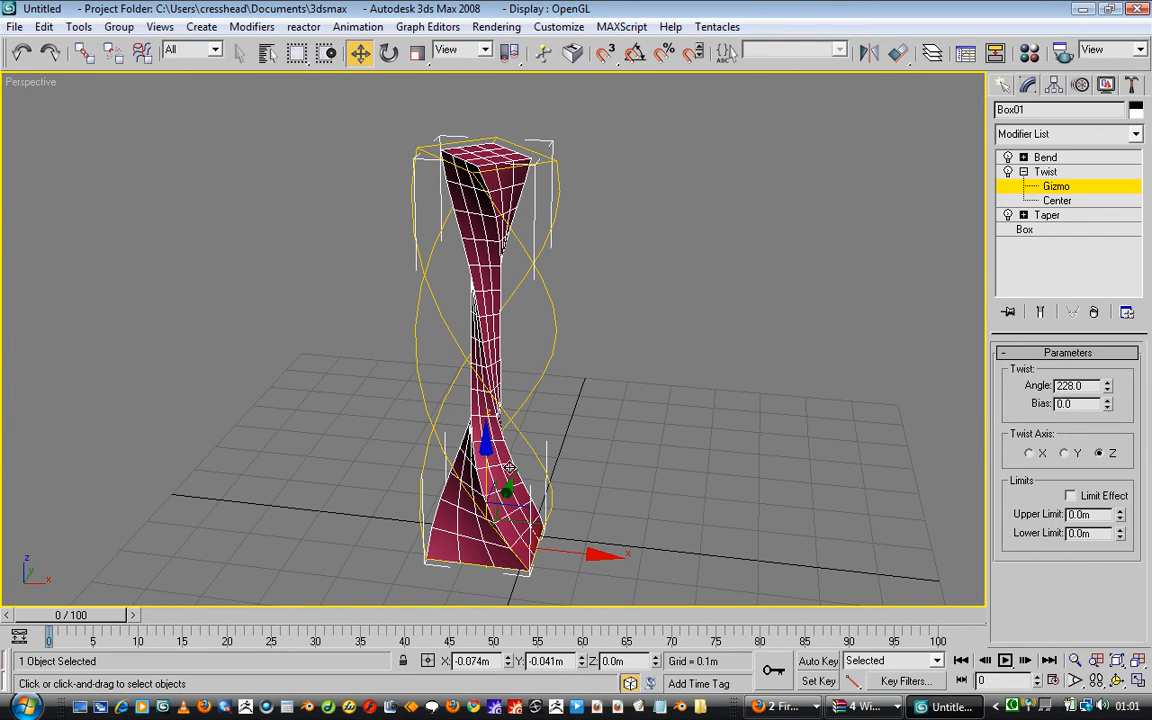
- Raise the Taper modifier's gizmo along Z to about 0.157 m
{"action": "left_click", "coordinate": [1024, 215]}
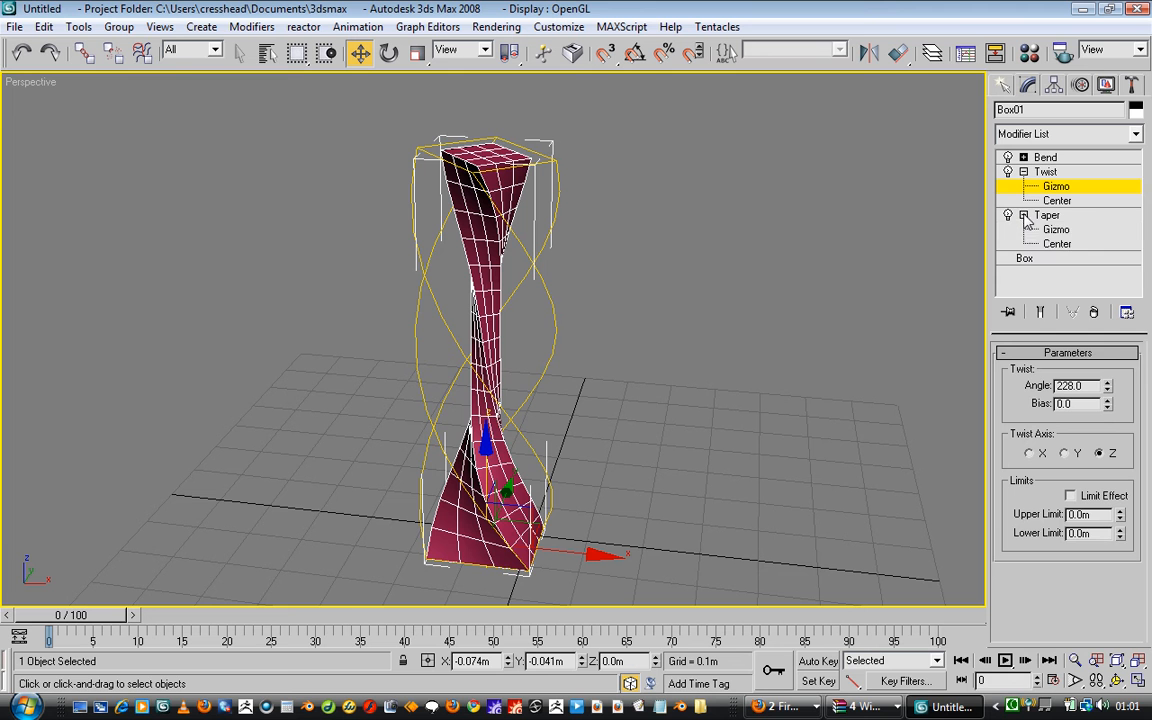
{"action": "left_click", "coordinate": [1056, 230]}
{"action": "left_click_drag", "start_coordinate": [487, 450], "coordinate": [499, 385]}
- Animate the Taper gizmo with Auto Key, raised at frame 56 and lowered to about Z -0.268 m at frame 91, and scrub to frame 80
{"action": "key", "text": "n"}
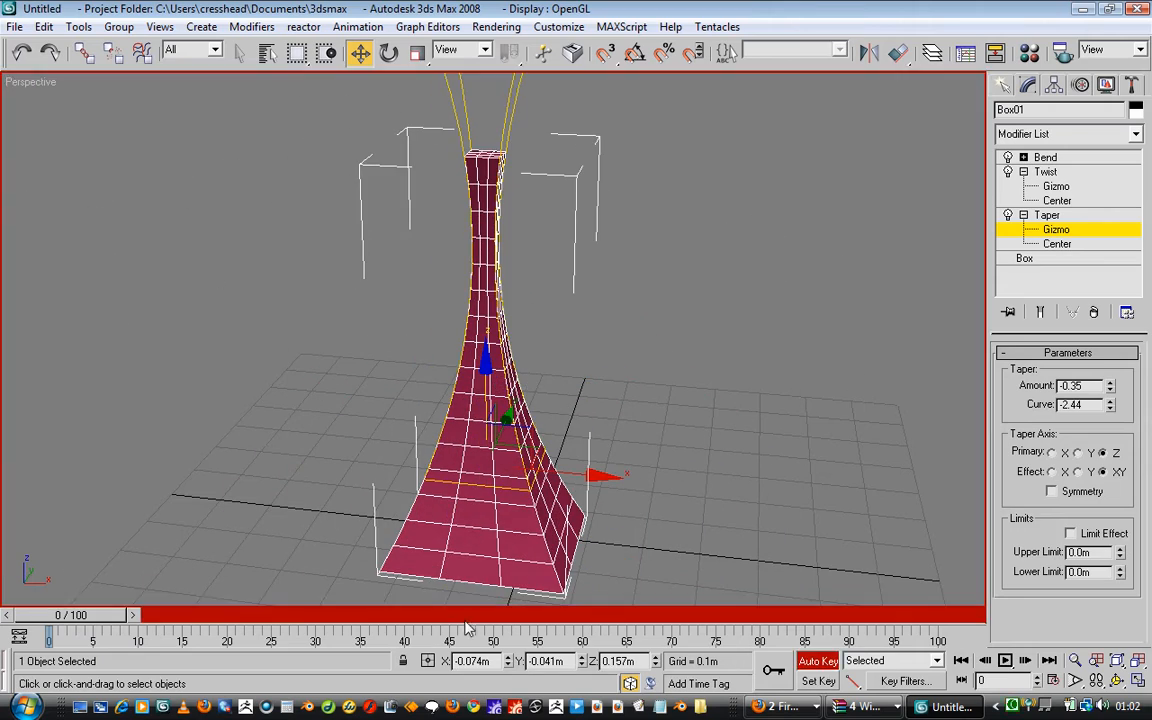
{"action": "left_click_drag", "start_coordinate": [97, 620], "coordinate": [565, 598]}
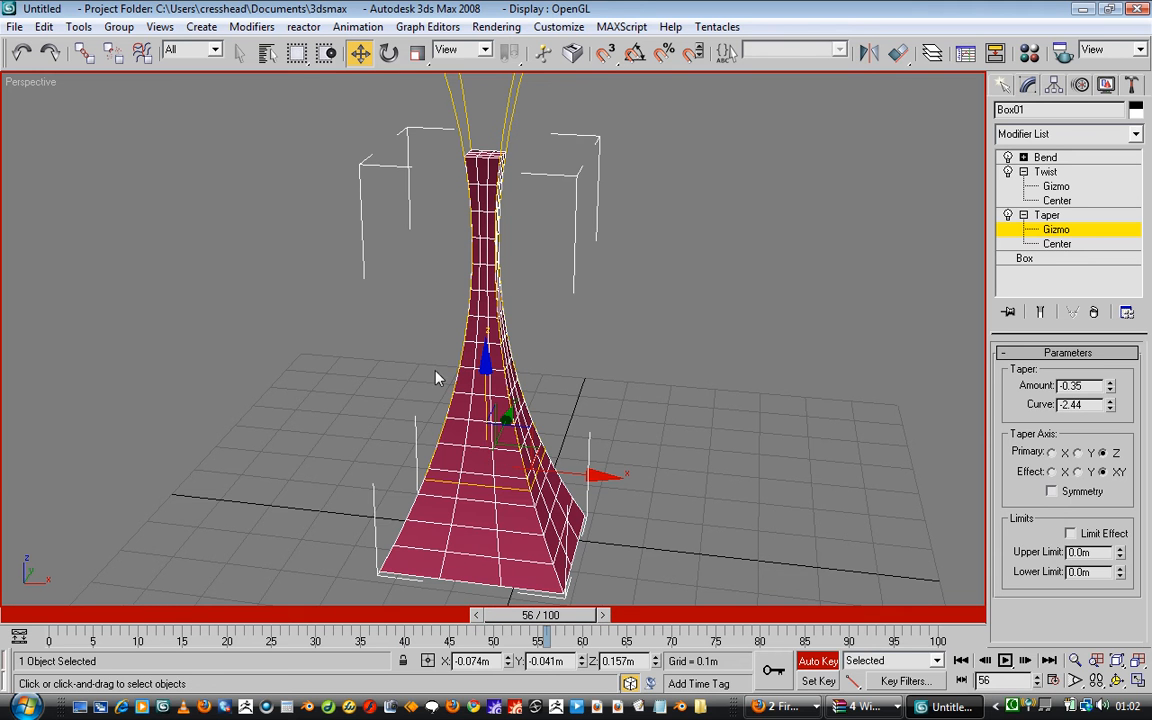
{"action": "left_click_drag", "start_coordinate": [481, 385], "coordinate": [472, 246]}
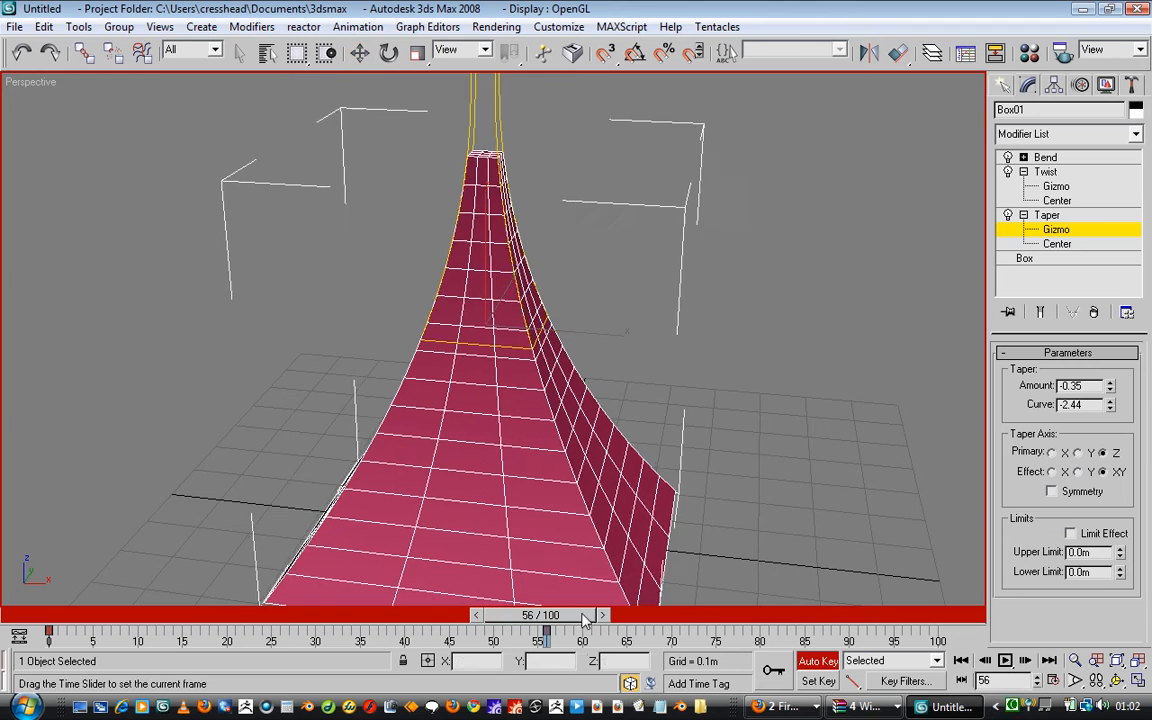
{"action": "left_click_drag", "start_coordinate": [560, 615], "coordinate": [830, 581]}
{"action": "left_click_drag", "start_coordinate": [483, 236], "coordinate": [493, 585]}
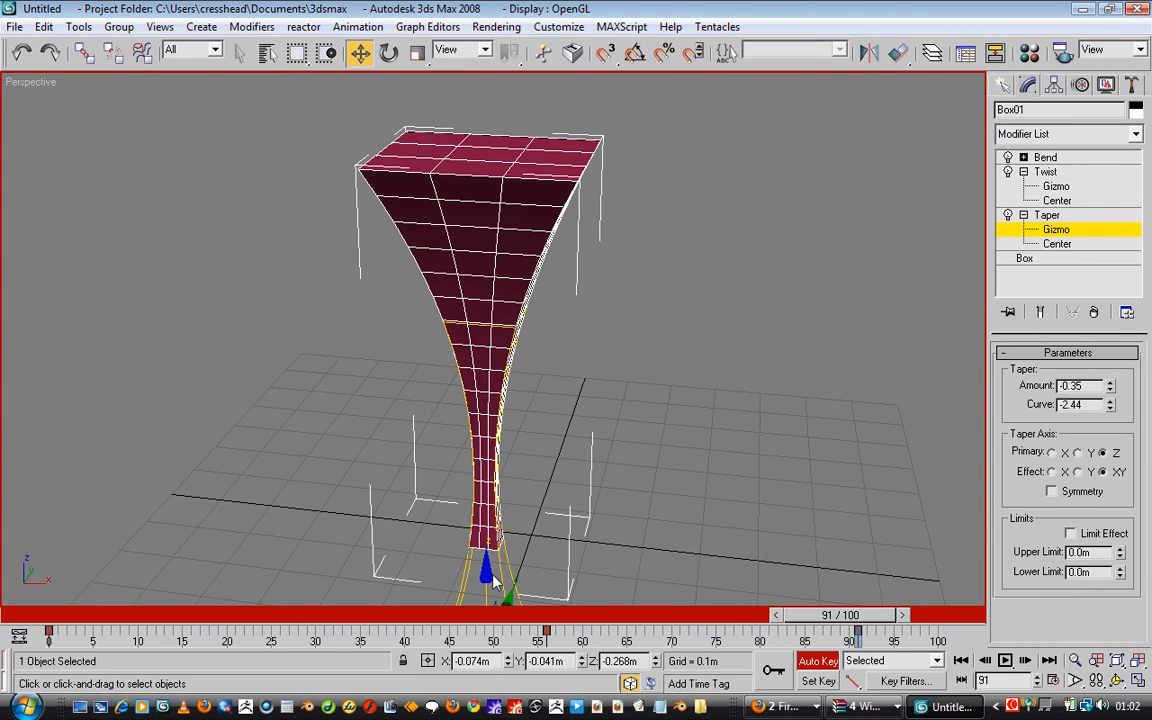
{"action": "left_click", "coordinate": [818, 661]}
{"action": "left_click_drag", "start_coordinate": [840, 615], "coordinate": [237, 517]}
{"action": "left_click_drag", "start_coordinate": [231, 501], "coordinate": [752, 511]}
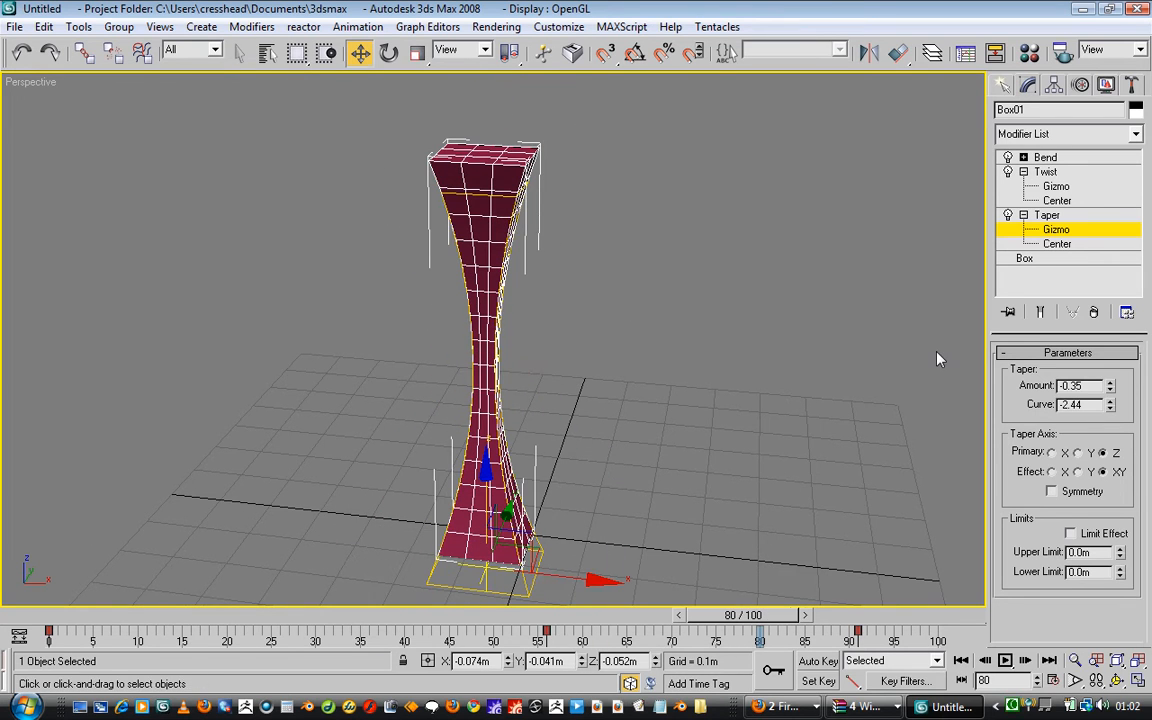
- Move the Taper's center along X to about -0.105 m and compare the shape with the other modifiers shown and hidden
{"action": "left_click", "coordinate": [1058, 244]}
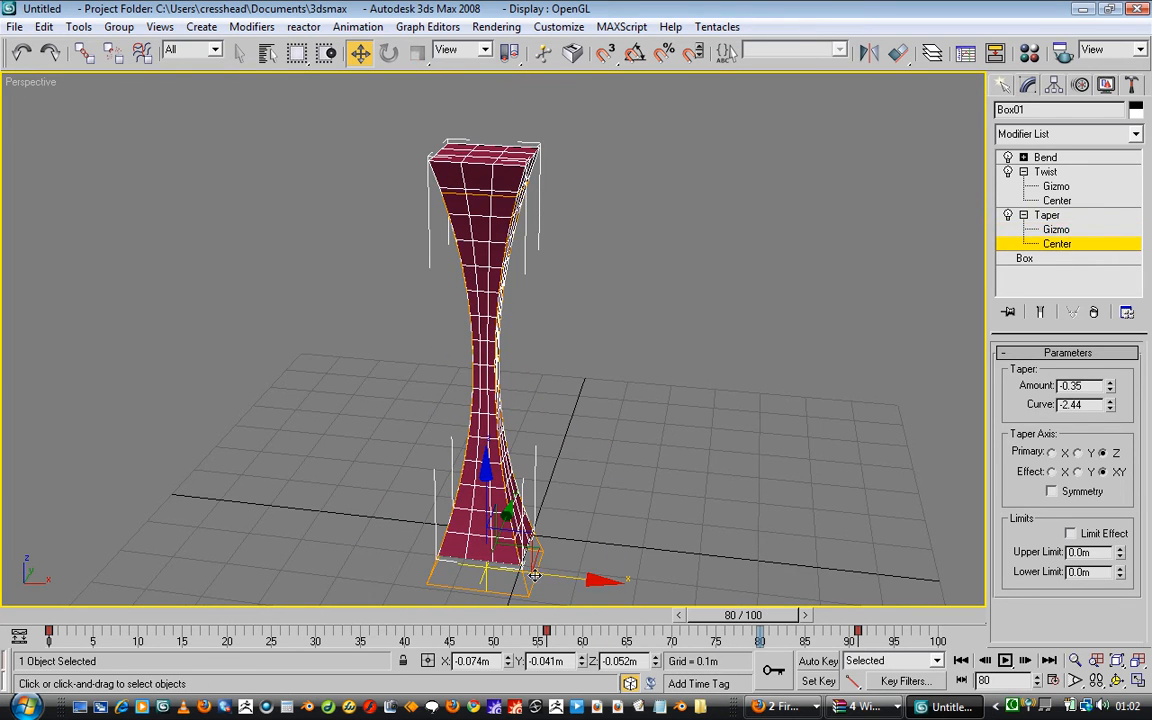
{"action": "left_click_drag", "start_coordinate": [555, 581], "coordinate": [525, 522]}
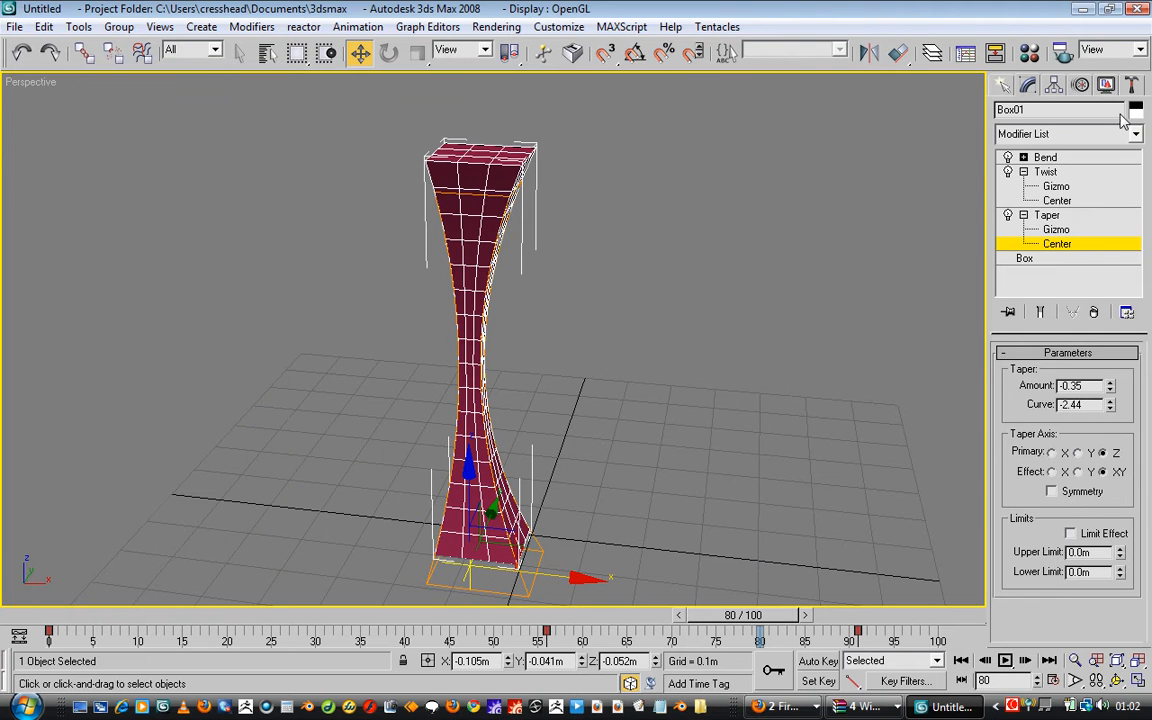
{"action": "left_click", "coordinate": [1040, 313]}
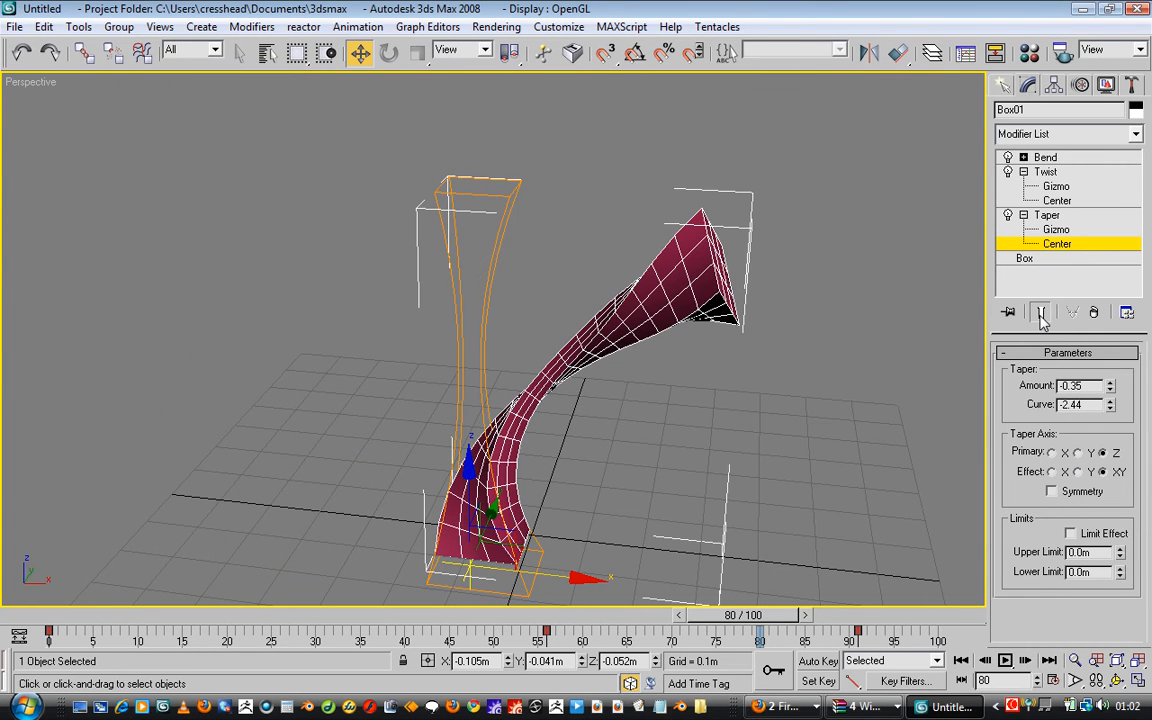
{"action": "left_click", "coordinate": [1040, 313]}
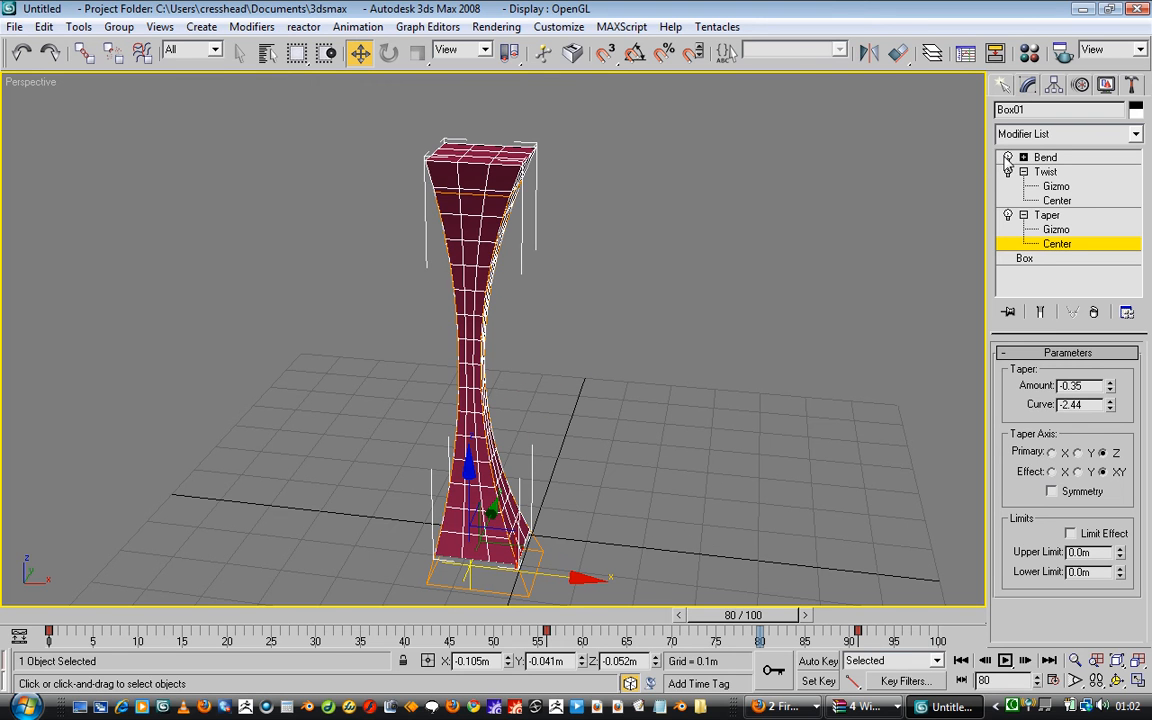
{"action": "left_click", "coordinate": [1008, 215]}
{"action": "left_click", "coordinate": [1008, 215]}
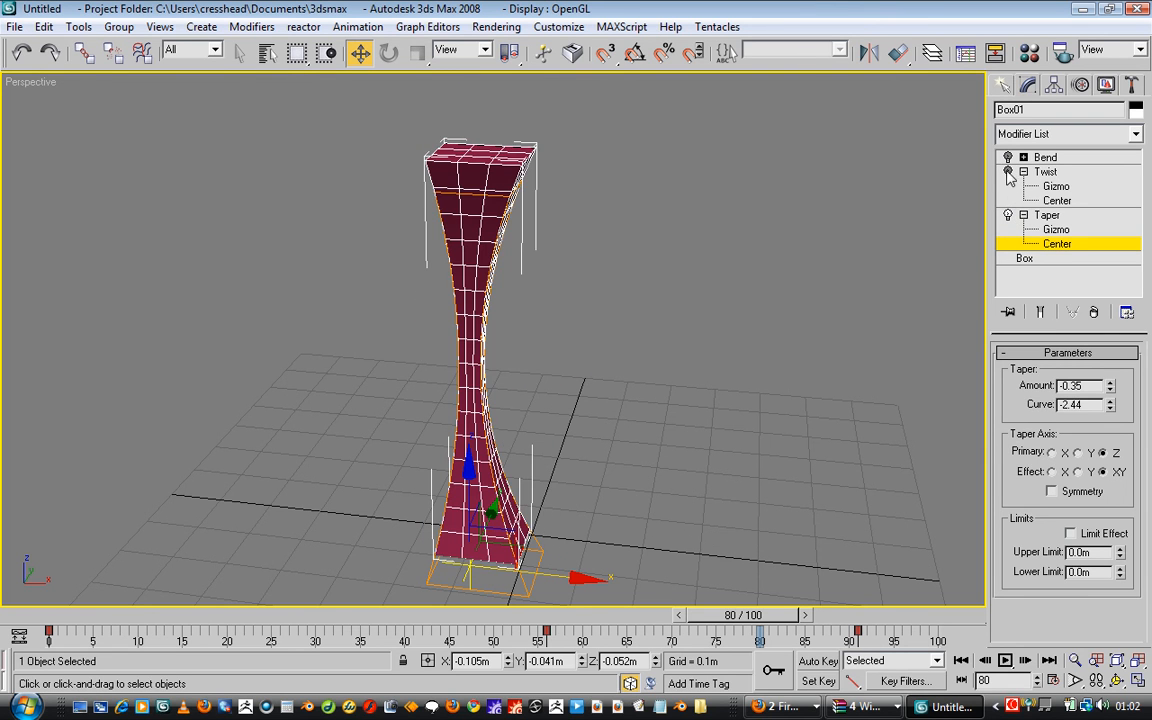
- Move the Twist's center along X to about -0.04 m, and return to the Twist's modifier level with the sub-object lists collapsed
{"action": "left_click", "coordinate": [1057, 187]}
{"action": "left_click", "coordinate": [1057, 200]}
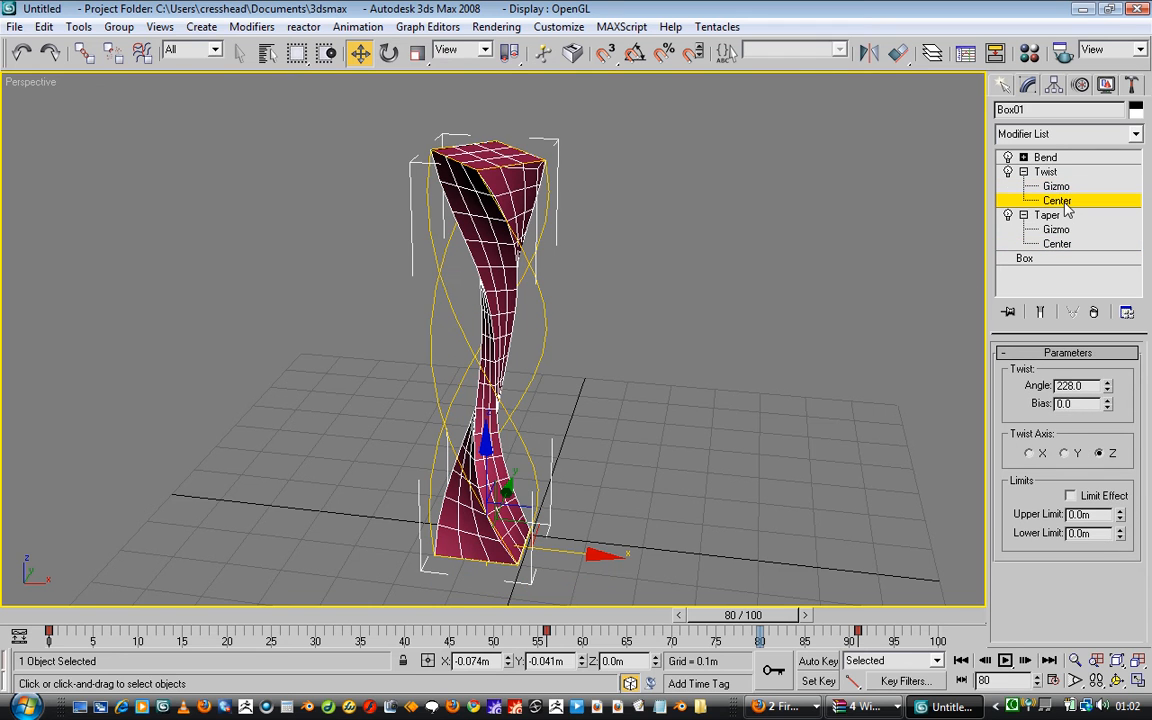
{"action": "left_click_drag", "start_coordinate": [511, 495], "coordinate": [620, 556]}
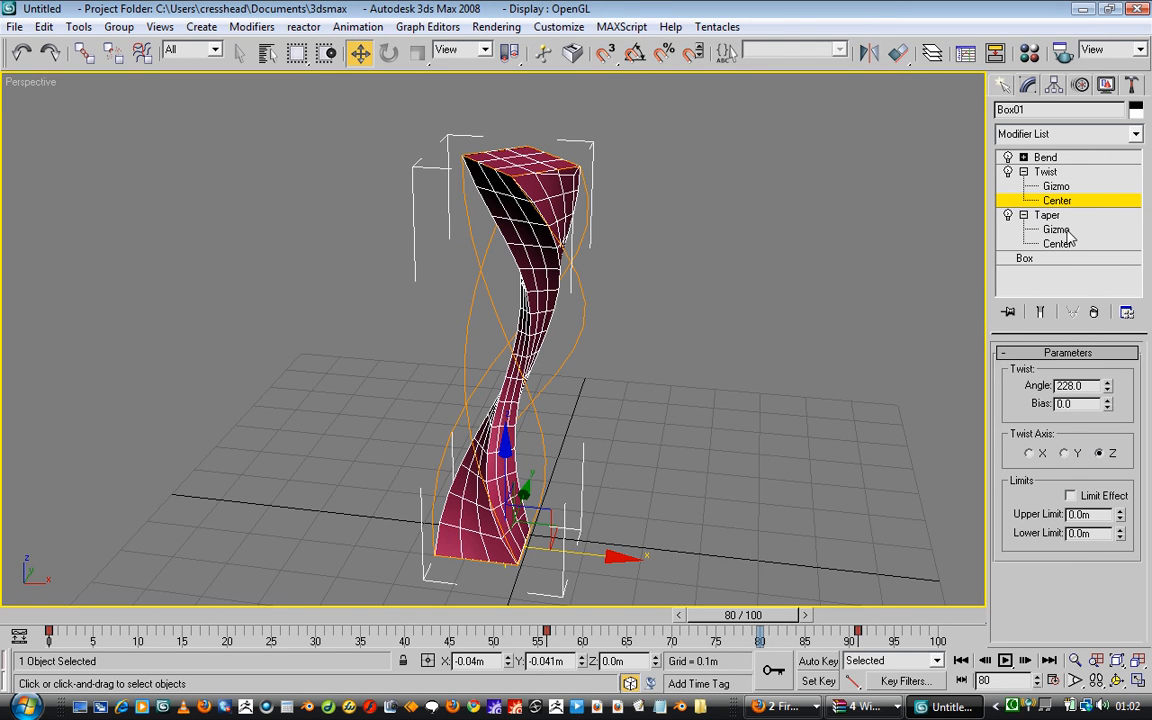
{"action": "left_click", "coordinate": [1023, 215]}
{"action": "left_click", "coordinate": [1023, 172]}
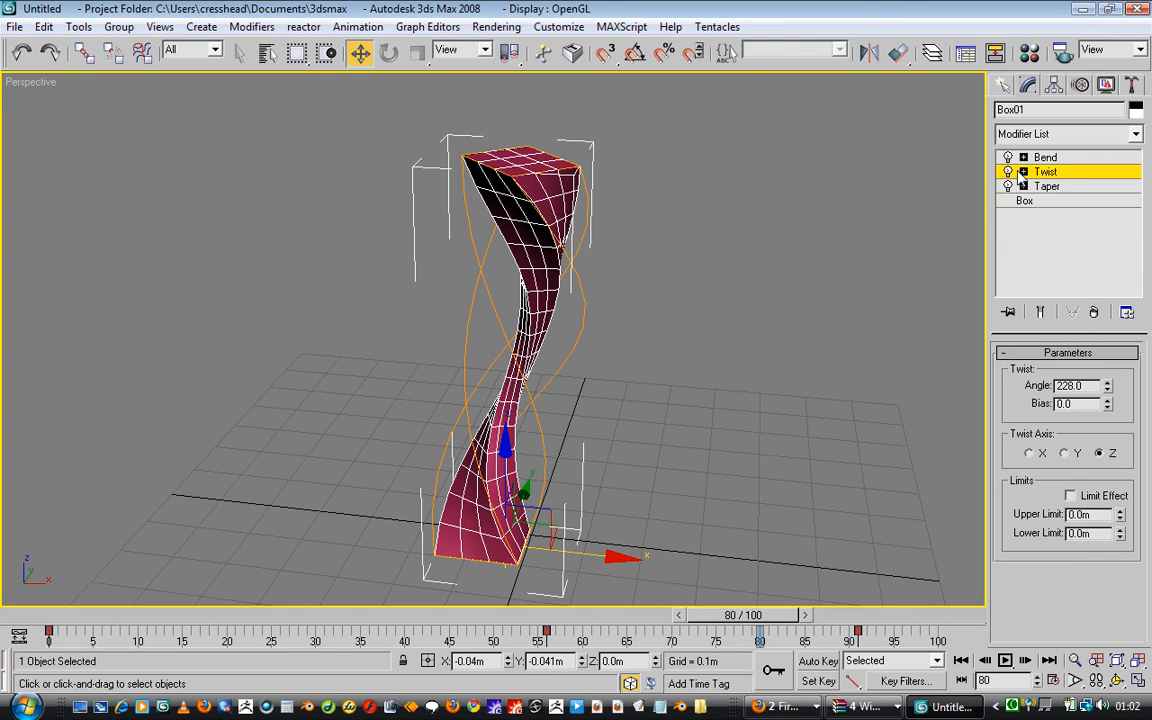
{"action": "left_click", "coordinate": [1087, 172]}
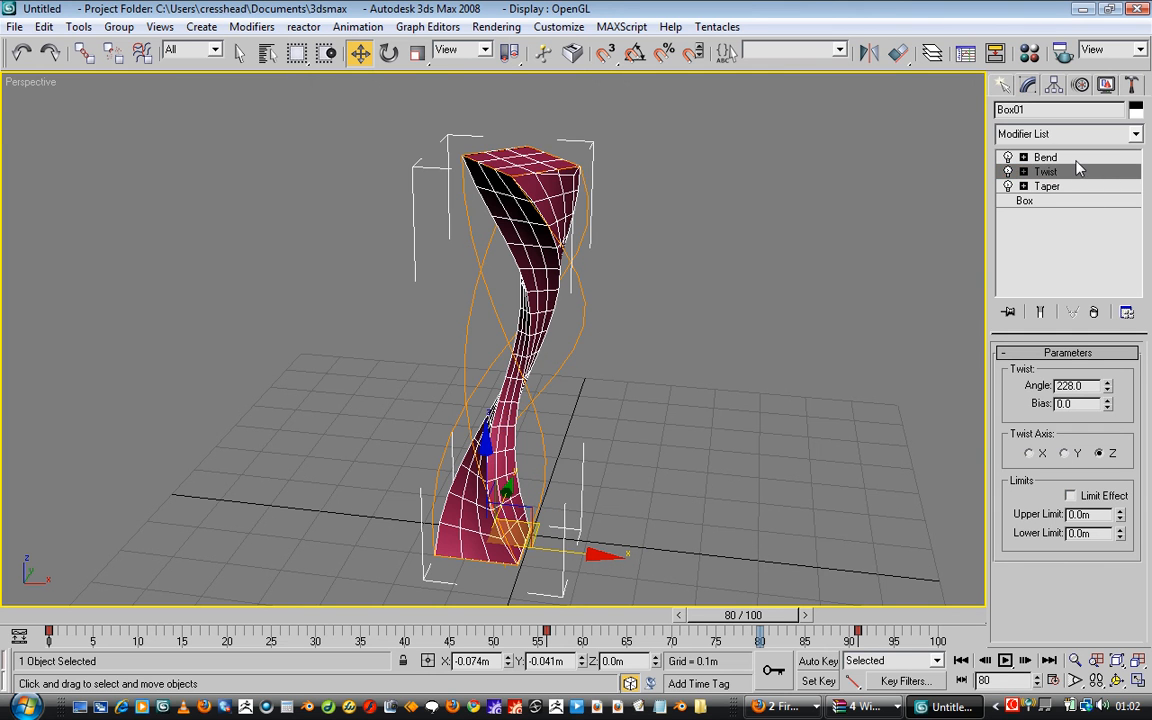
- Collapse the whole stack up to Bend into an editable mesh, and undo the collapse
{"action": "left_click", "coordinate": [1076, 158]}
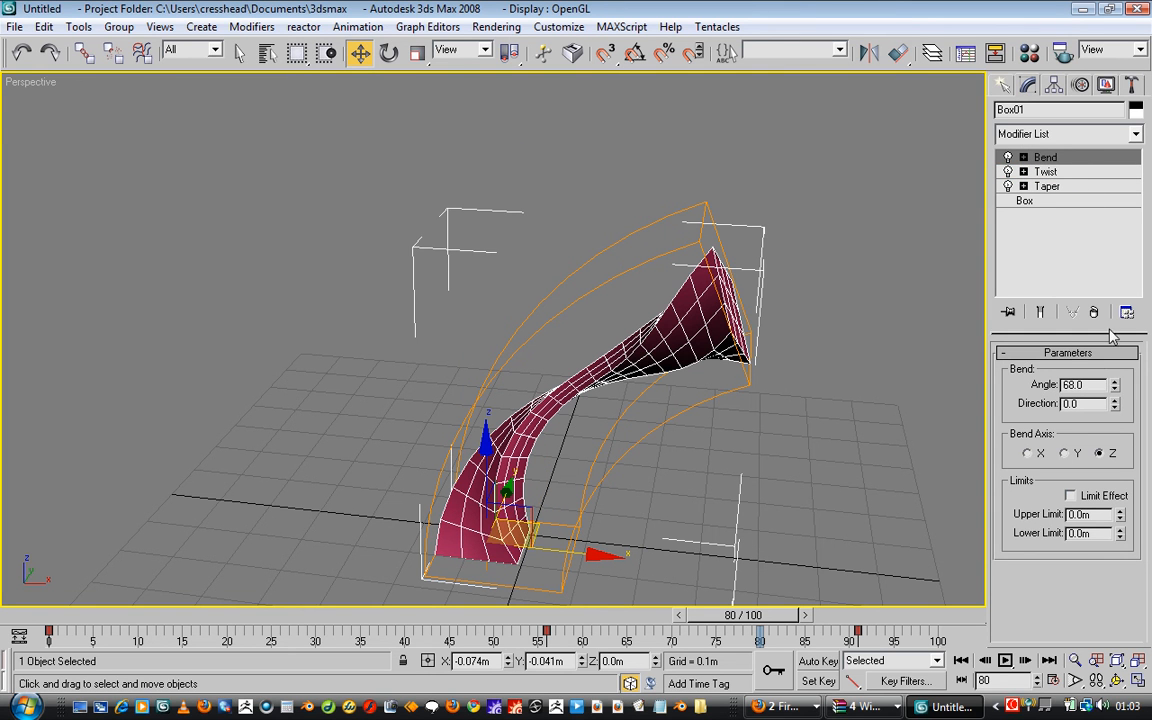
{"action": "right_click", "coordinate": [1063, 172]}
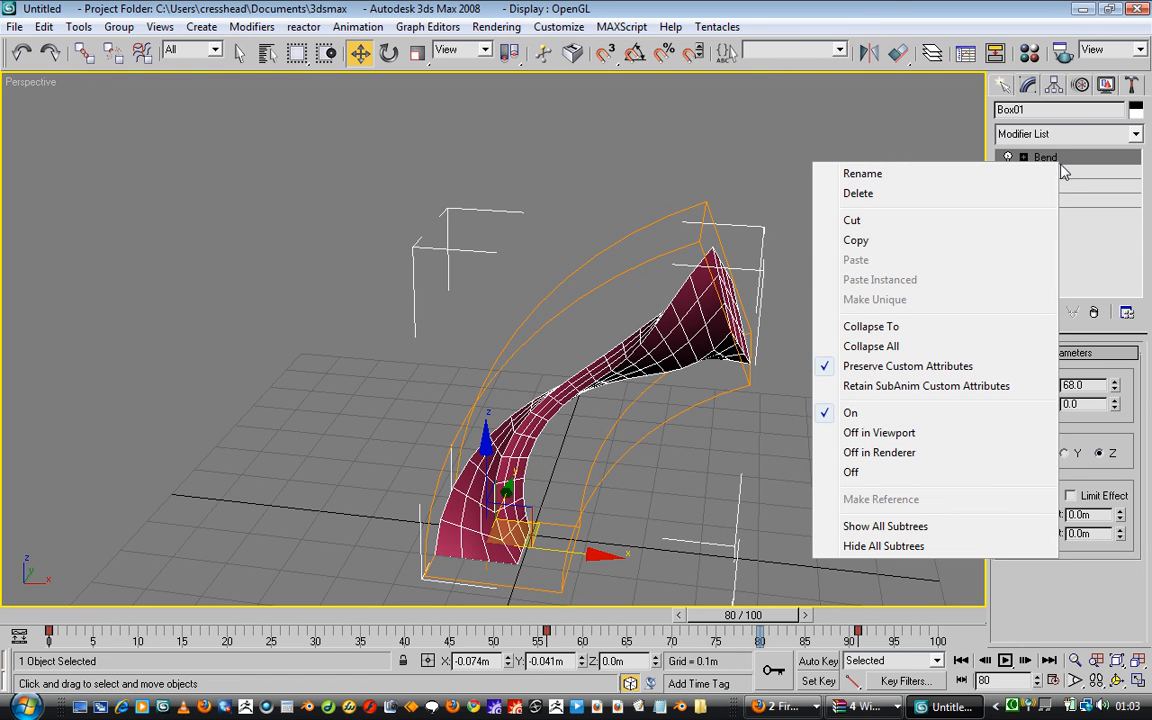
{"action": "left_click", "coordinate": [920, 329]}
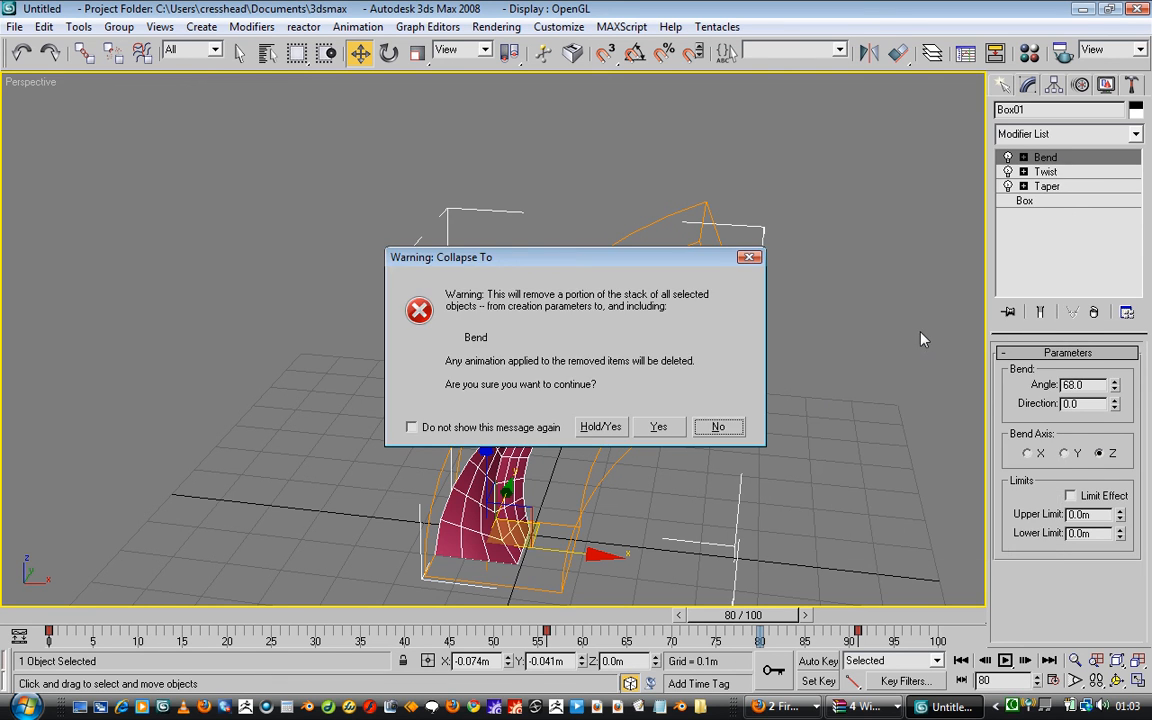
{"action": "left_click", "coordinate": [657, 427]}
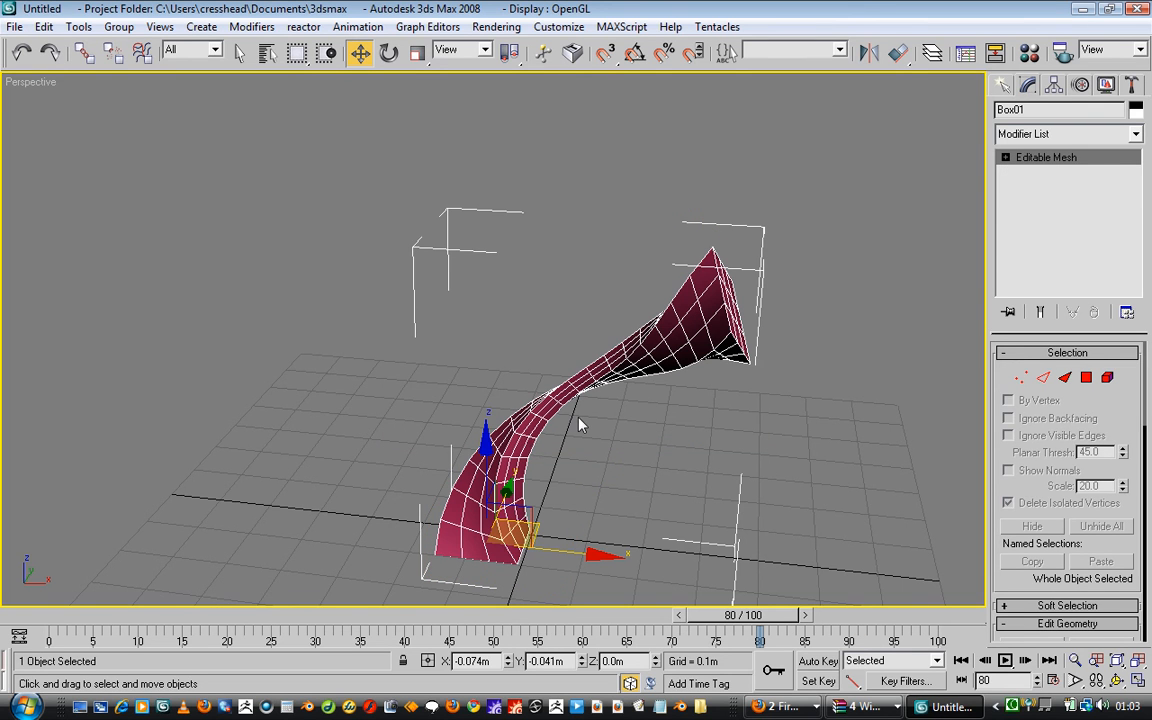
{"action": "key", "text": "ctrl+z"}
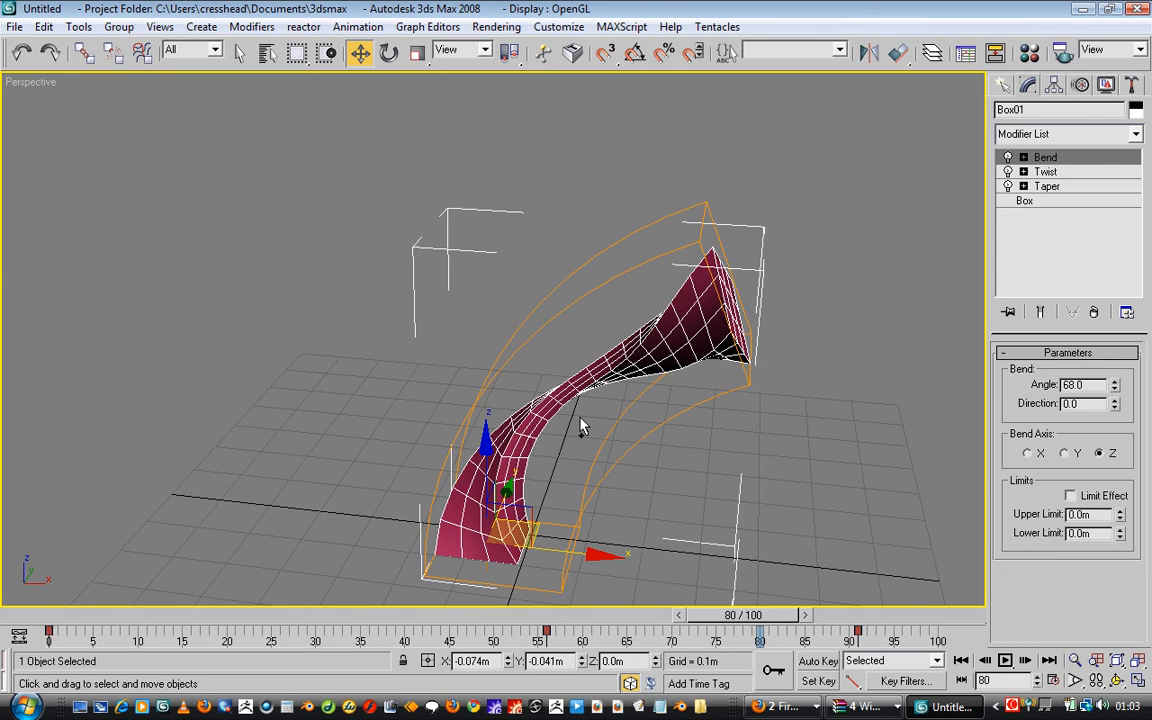
- Collapse only the Taper and box into an editable mesh beneath Twist and Bend, and undo the collapse
{"action": "left_click", "coordinate": [1049, 187]}
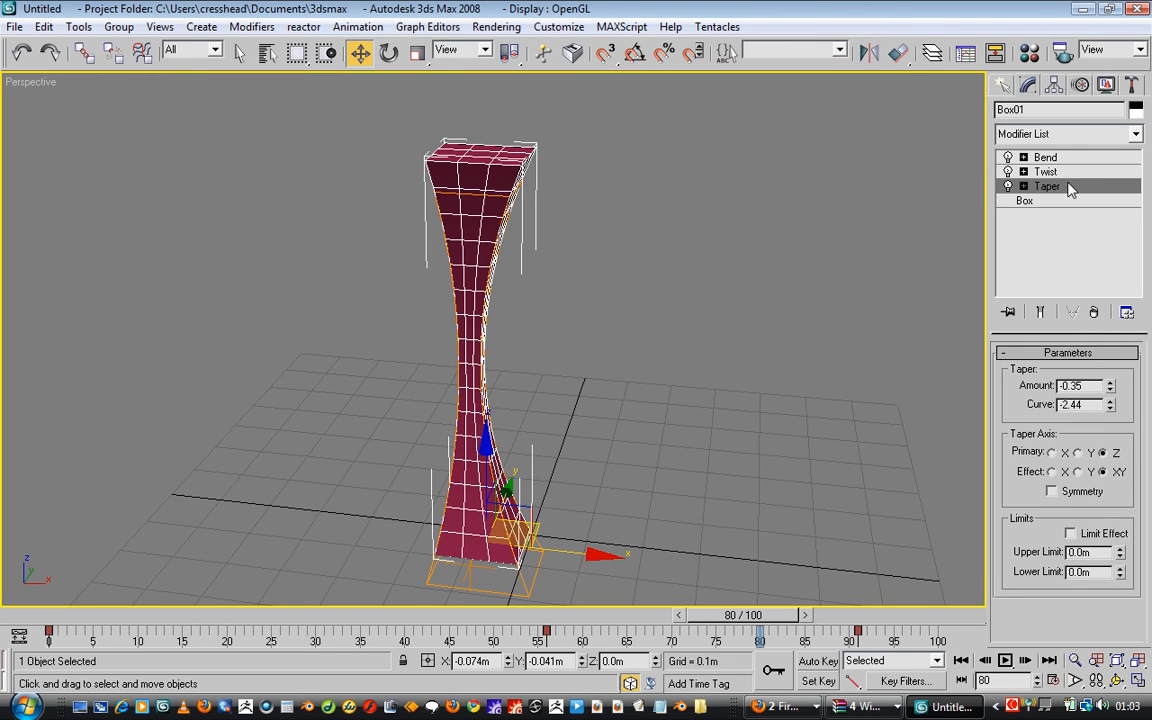
{"action": "right_click", "coordinate": [1066, 188]}
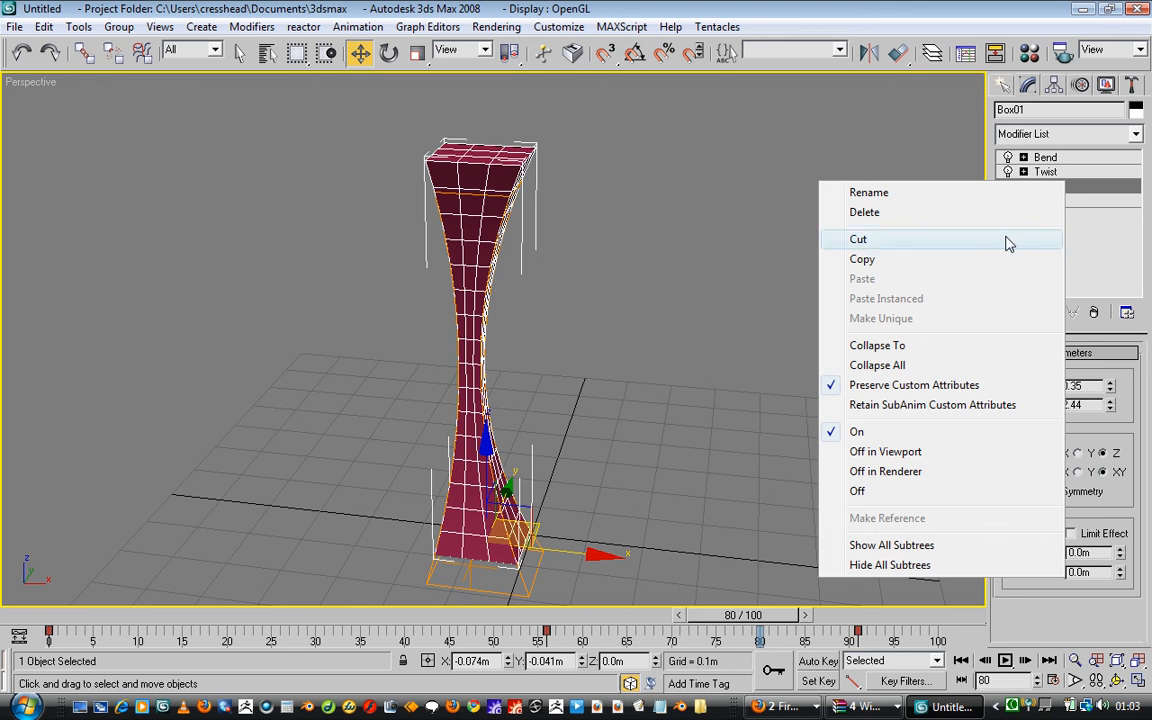
{"action": "left_click", "coordinate": [950, 355]}
{"action": "left_click", "coordinate": [658, 425]}
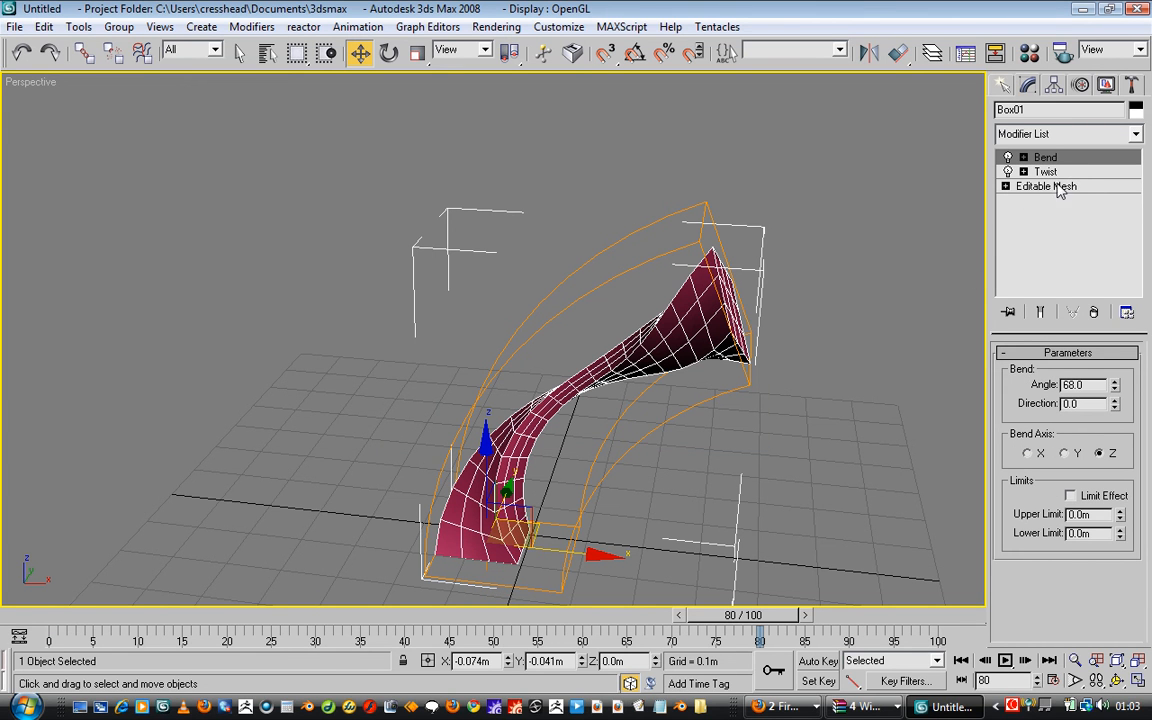
{"action": "key", "text": "ctrl+z"}
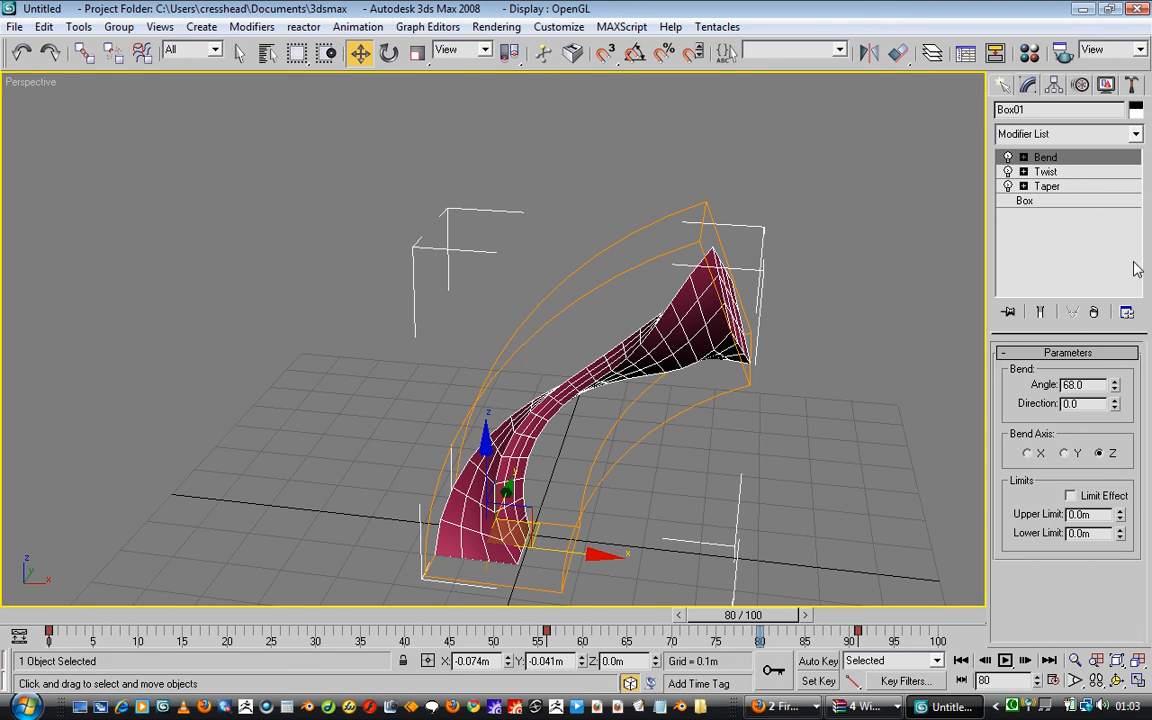
- Move the Twist below the Taper in the stack, and toggle the modifiers above it to compare the shape
{"action": "left_click_drag", "start_coordinate": [1083, 173], "coordinate": [1084, 193]}
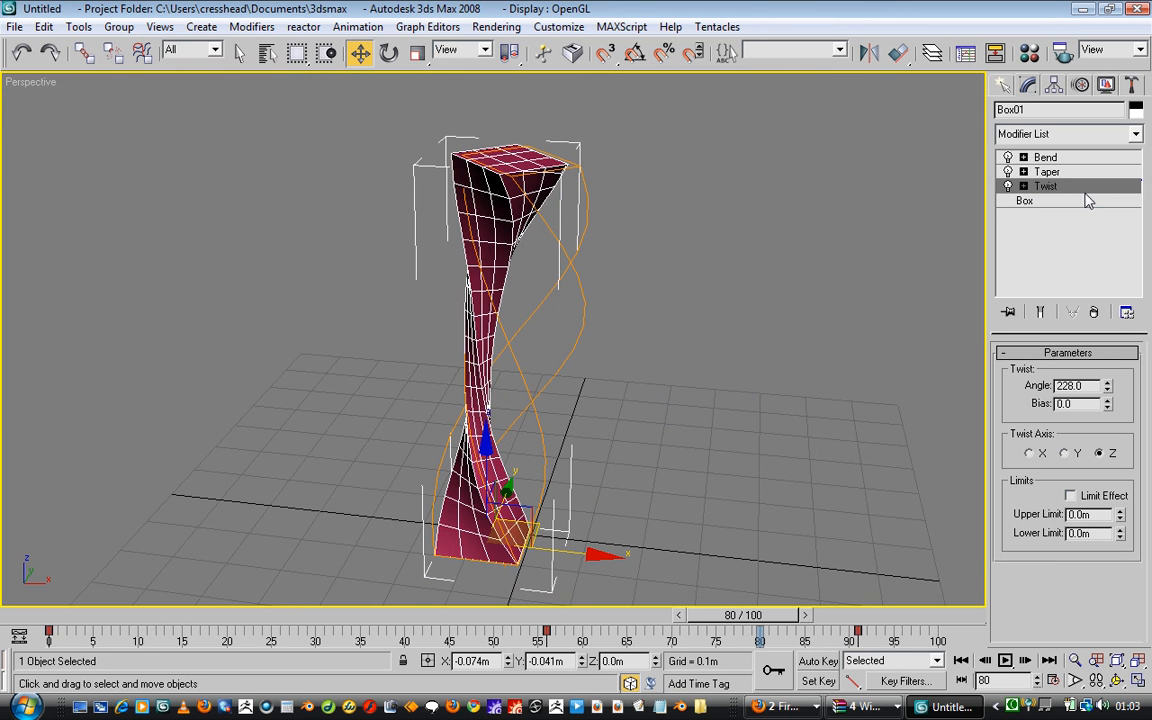
{"action": "left_click", "coordinate": [1008, 171]}
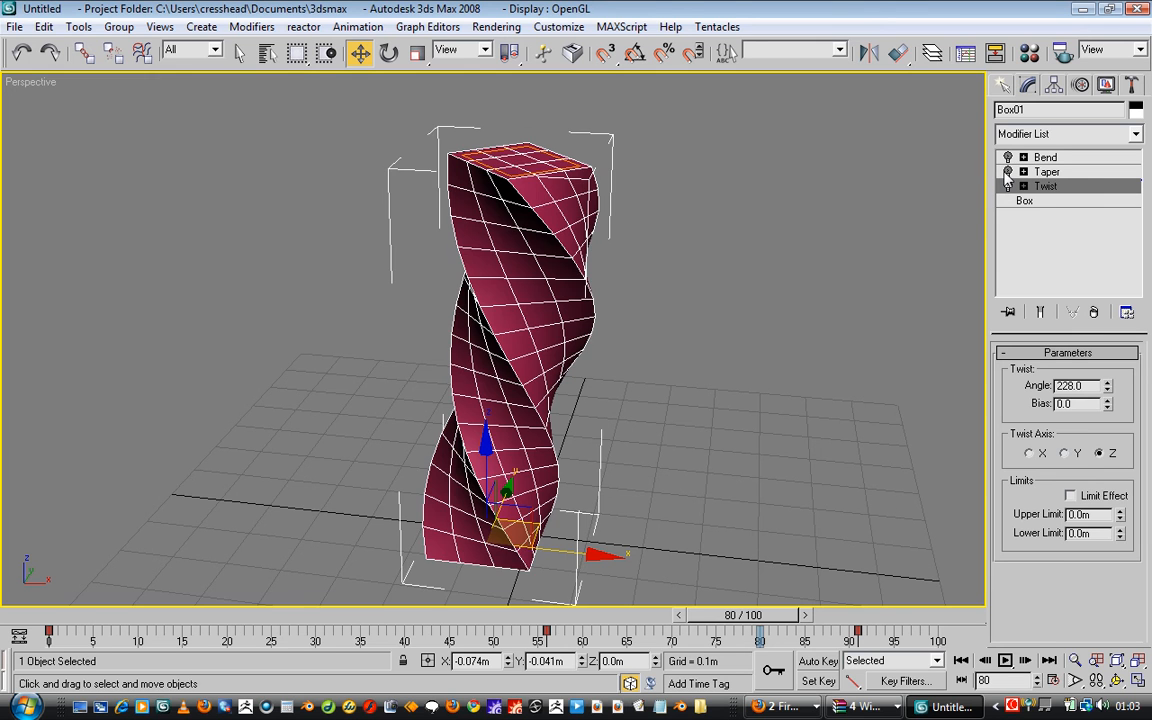
{"action": "left_click", "coordinate": [1007, 174]}
{"action": "left_click", "coordinate": [1008, 160]}
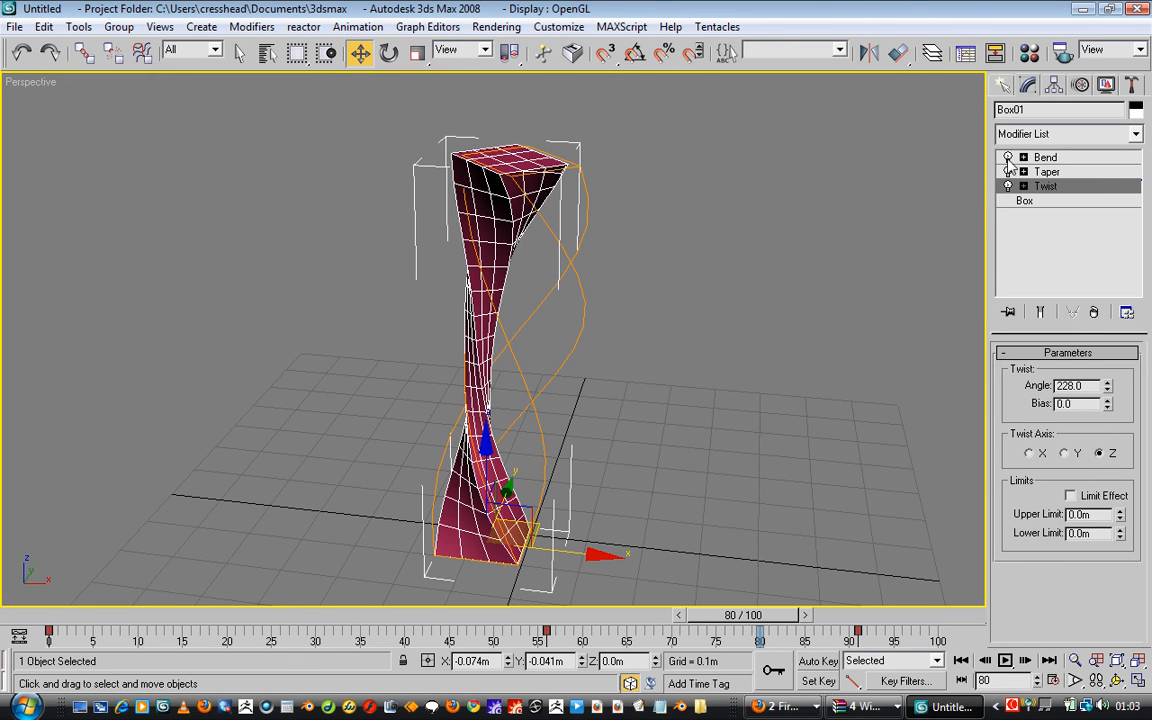
- Turn the end-result display back on and scrub the Taper animation to frame 51
{"action": "left_click", "coordinate": [1041, 314]}
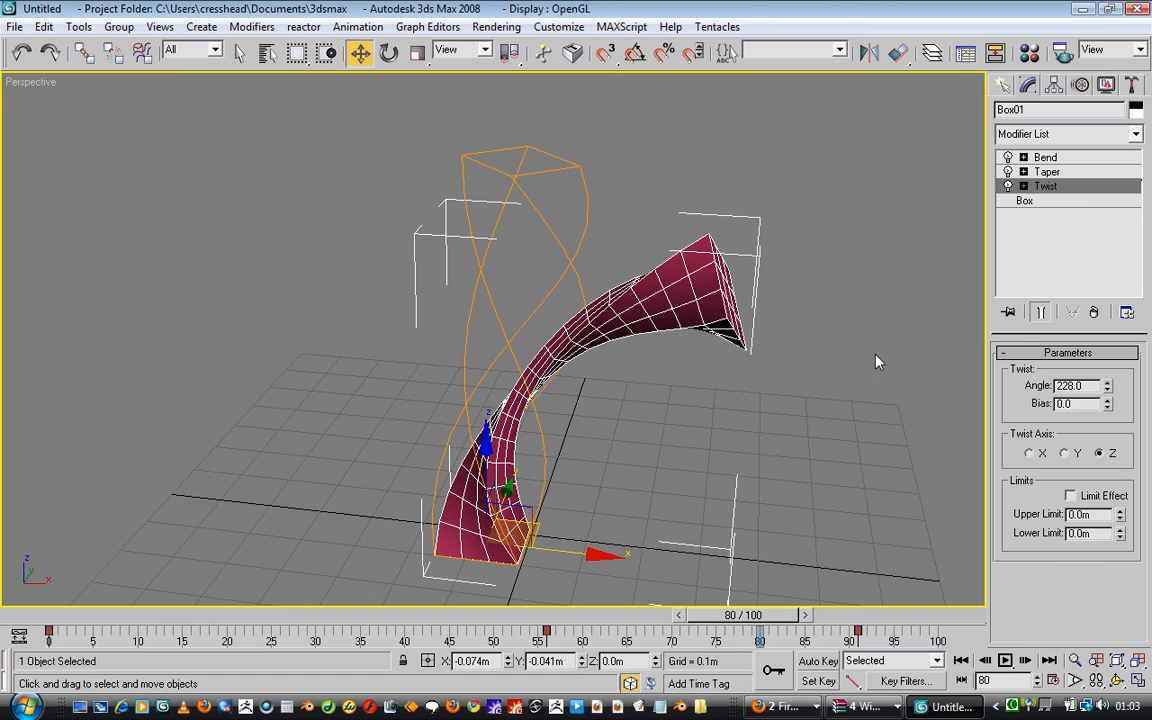
{"action": "left_click_drag", "start_coordinate": [743, 614], "coordinate": [500, 612]}
{"action": "key", "text": "w"}
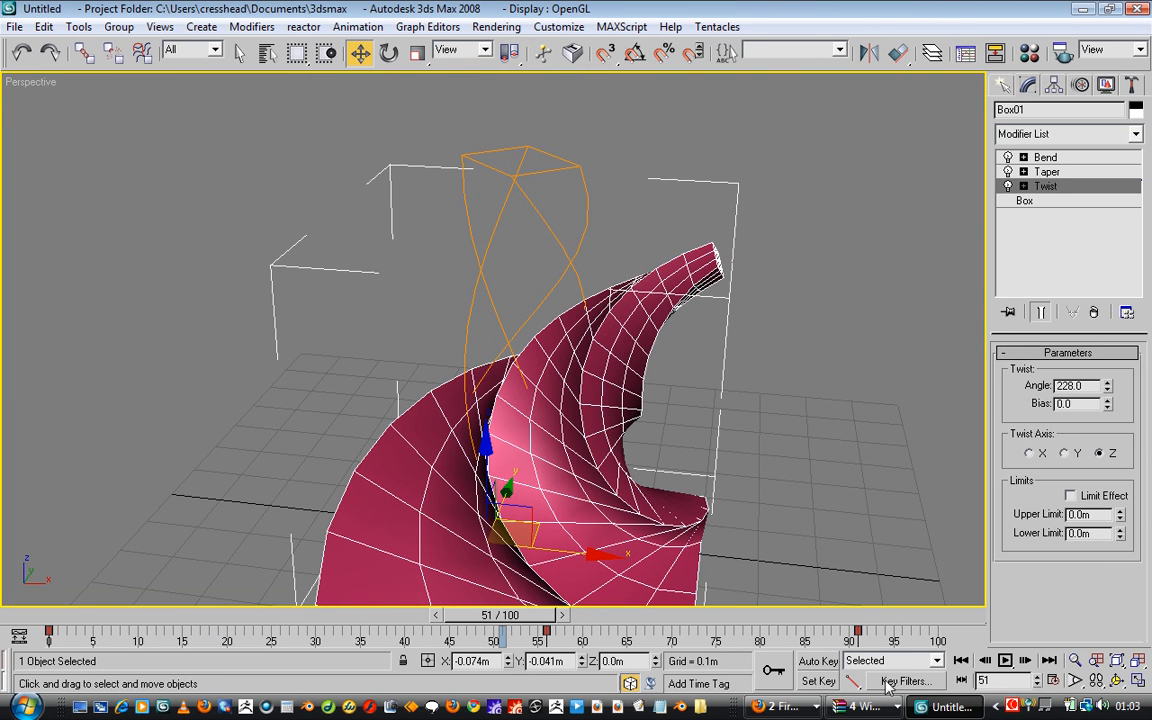
{"action": "left_click", "coordinate": [1016, 707]}
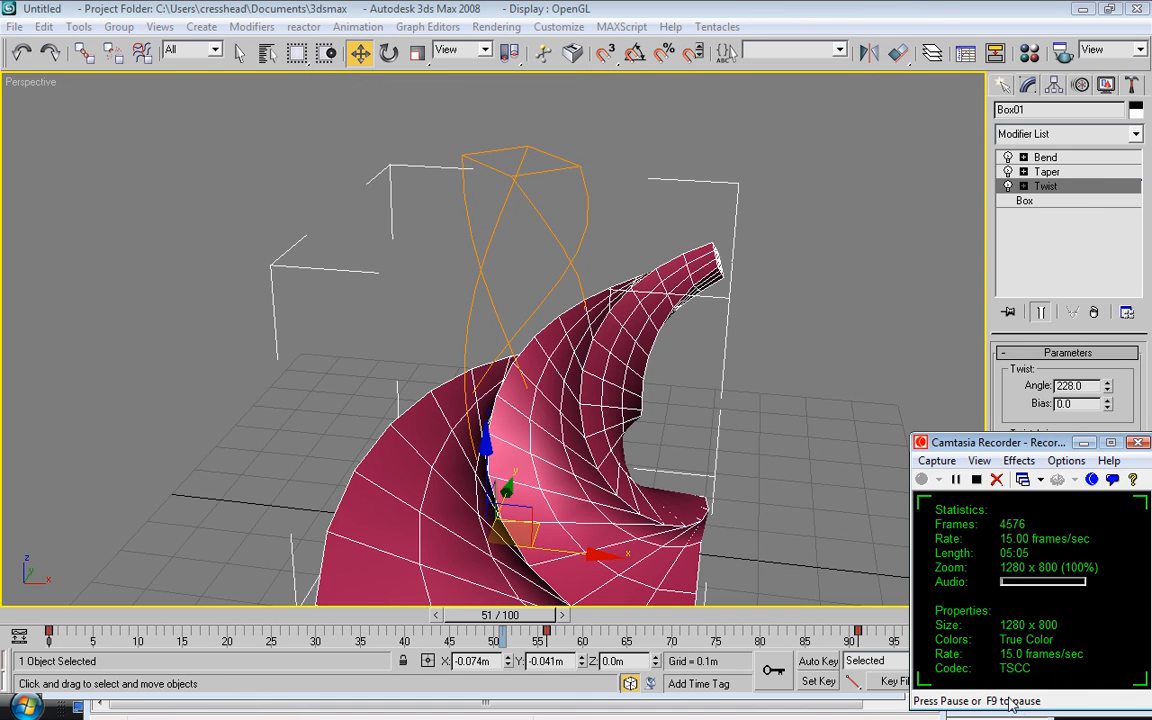